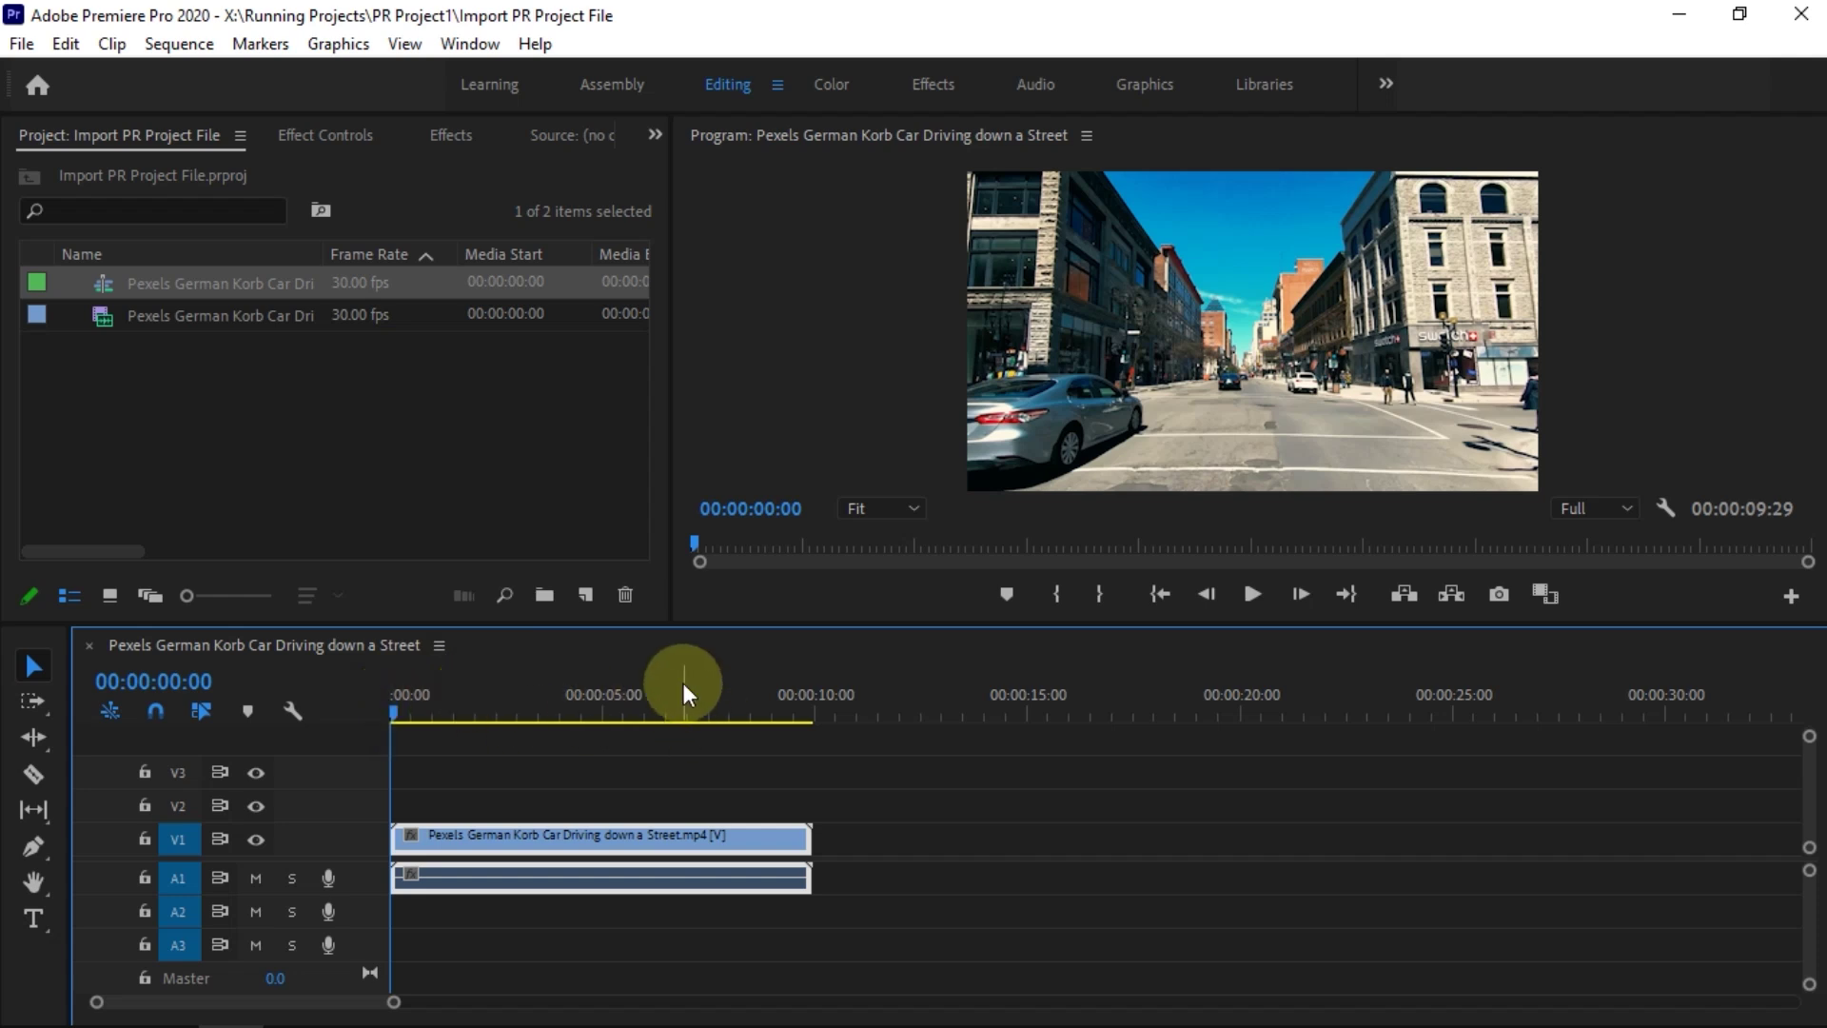
Mark the sequence out point at the street-driving clip's end, then return the playhead to 00:00:06:10.
{"action": "left_click", "coordinate": [681, 708]}
{"action": "left_click_drag", "start_coordinate": [680, 716], "coordinate": [790, 722]}
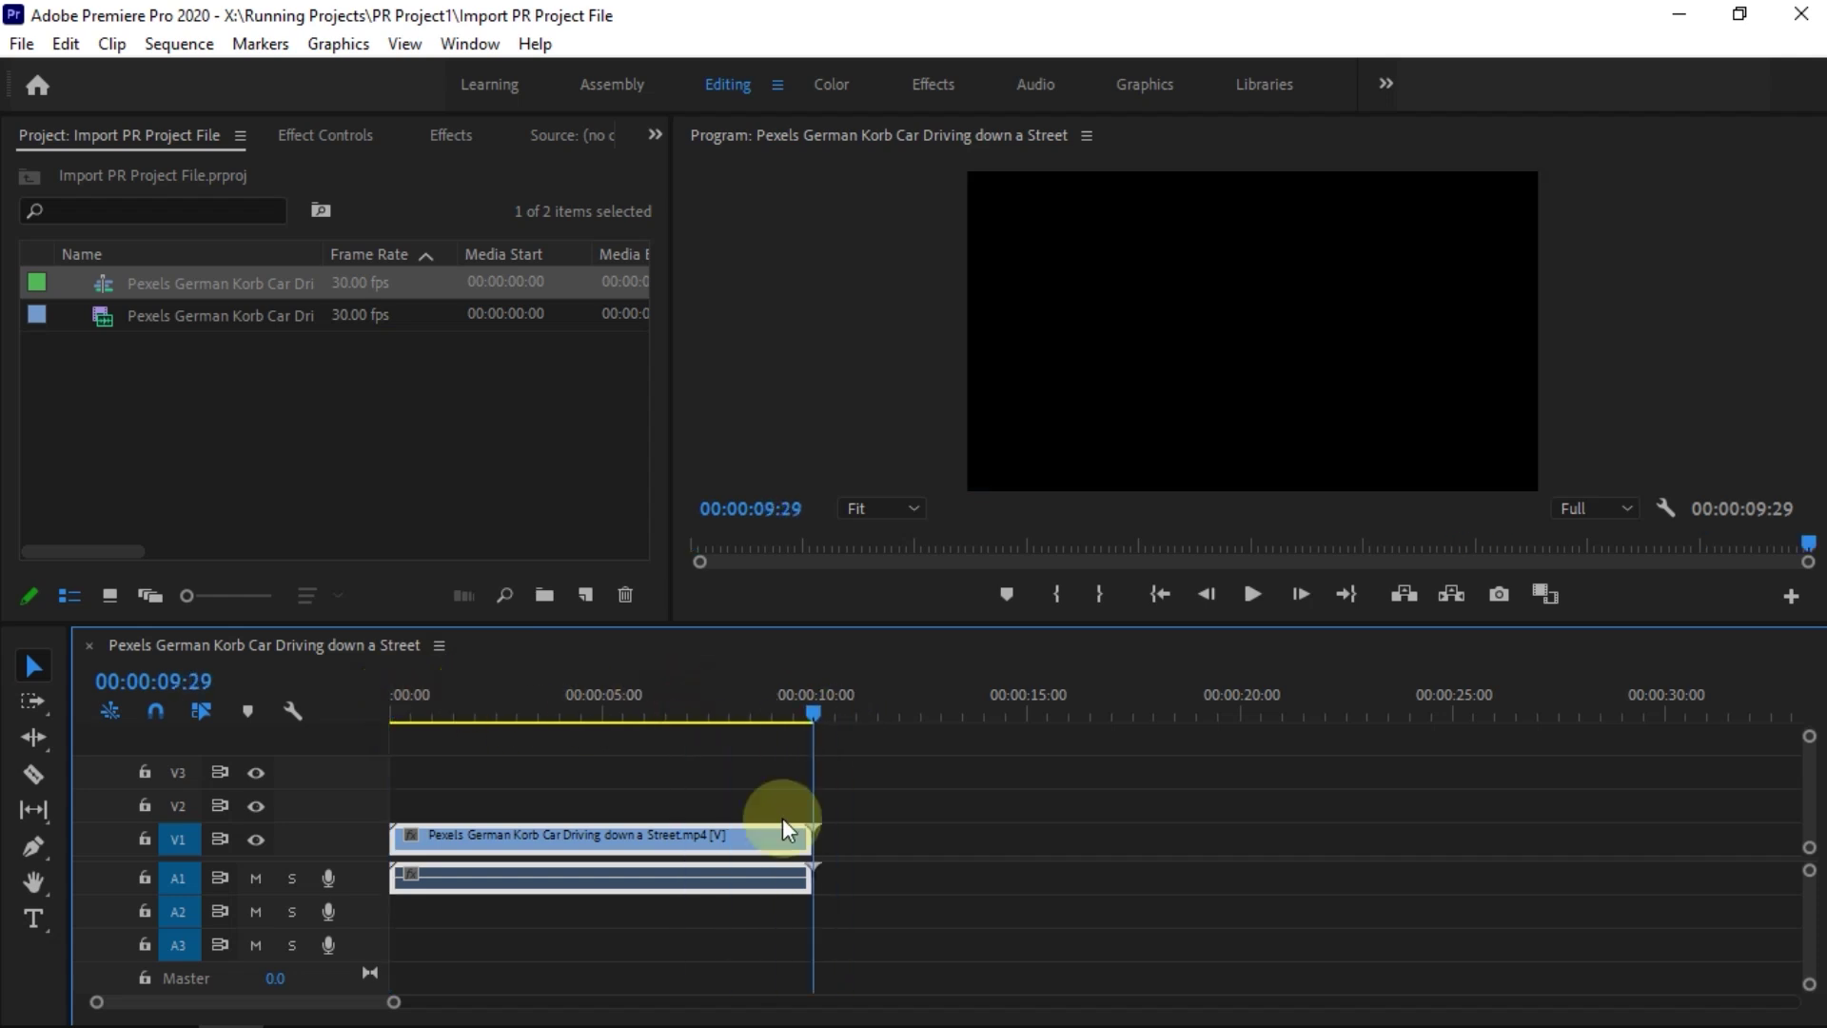
{"action": "left_click", "coordinate": [1101, 593]}
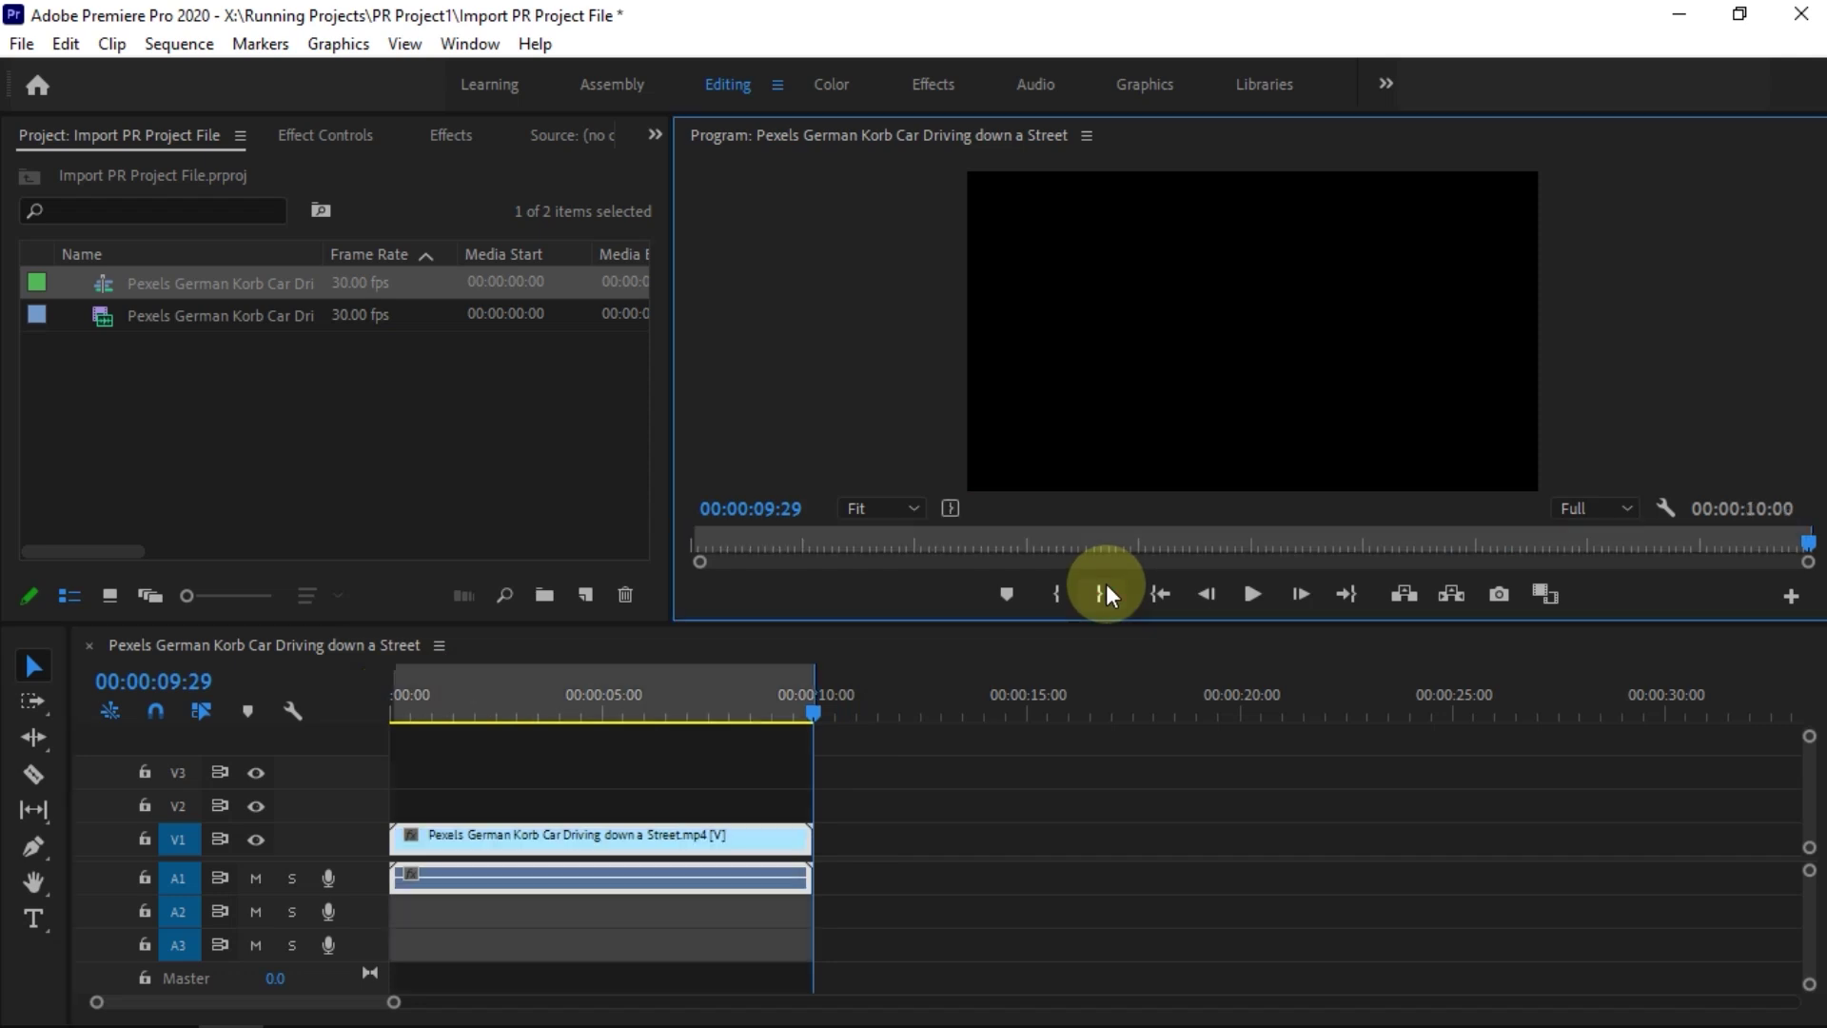
{"action": "left_click", "coordinate": [663, 706]}
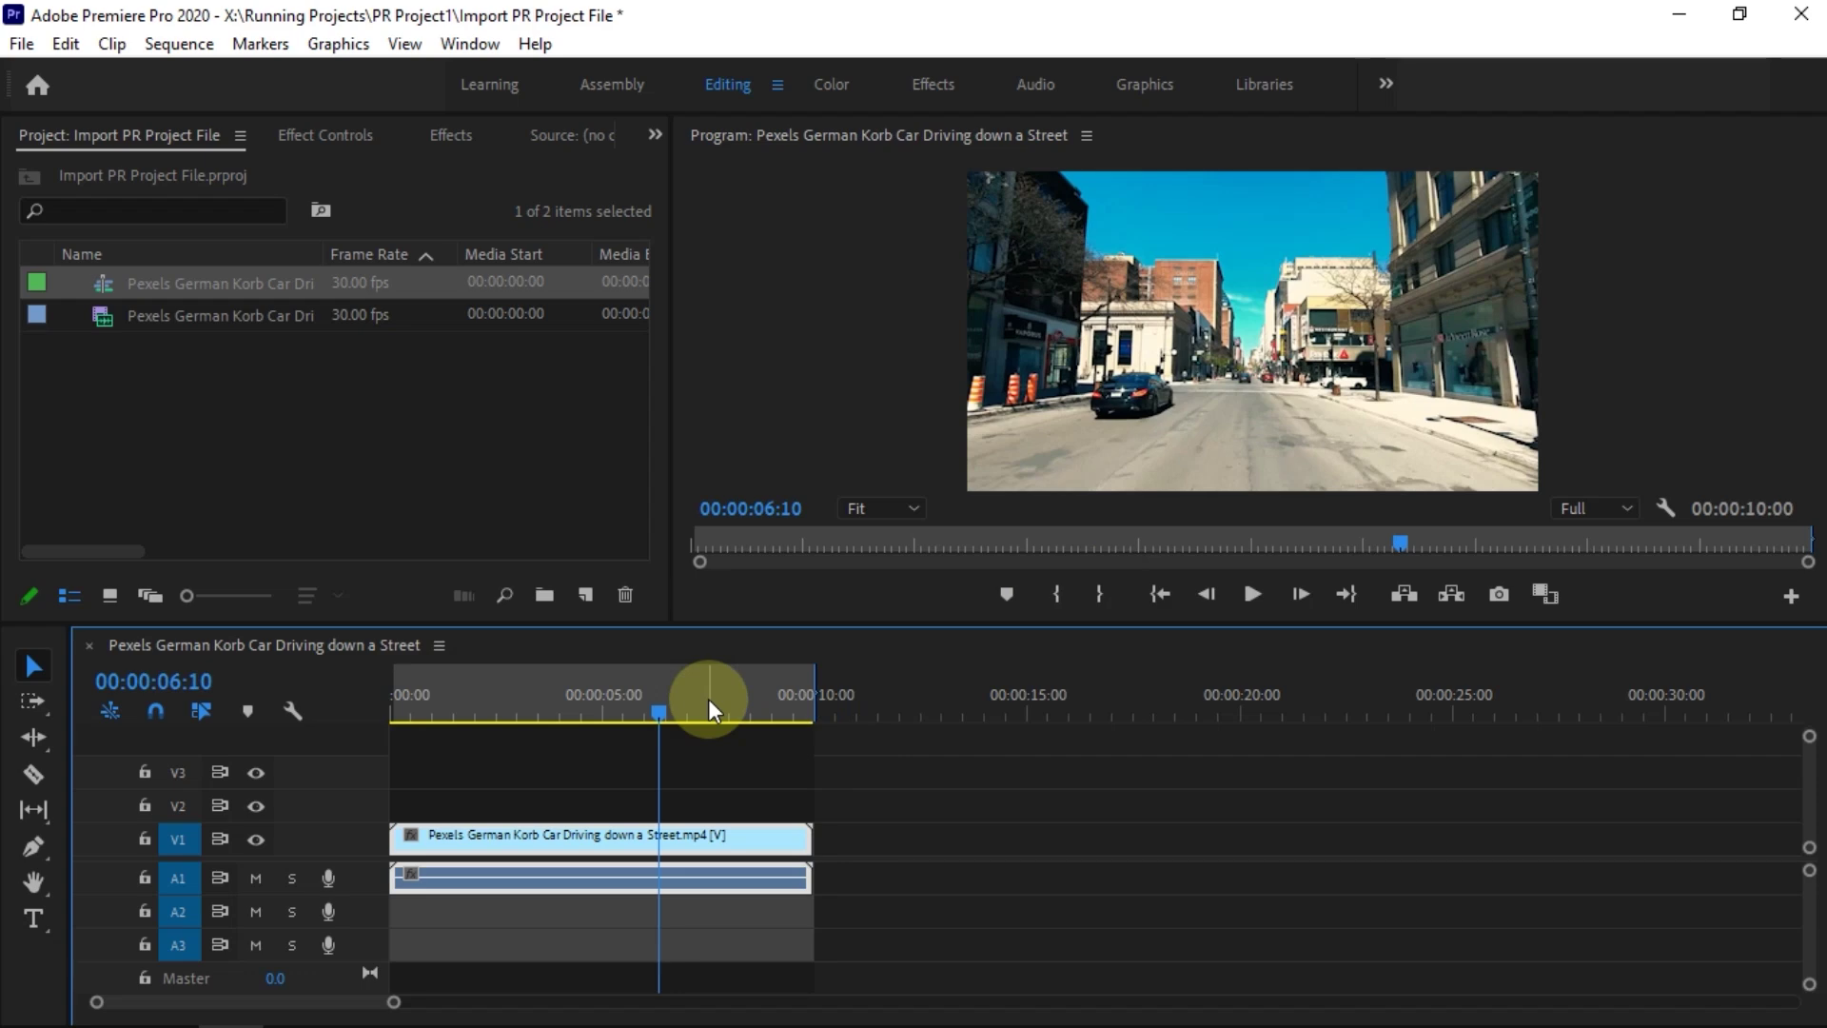
{"action": "left_click", "coordinate": [23, 44]}
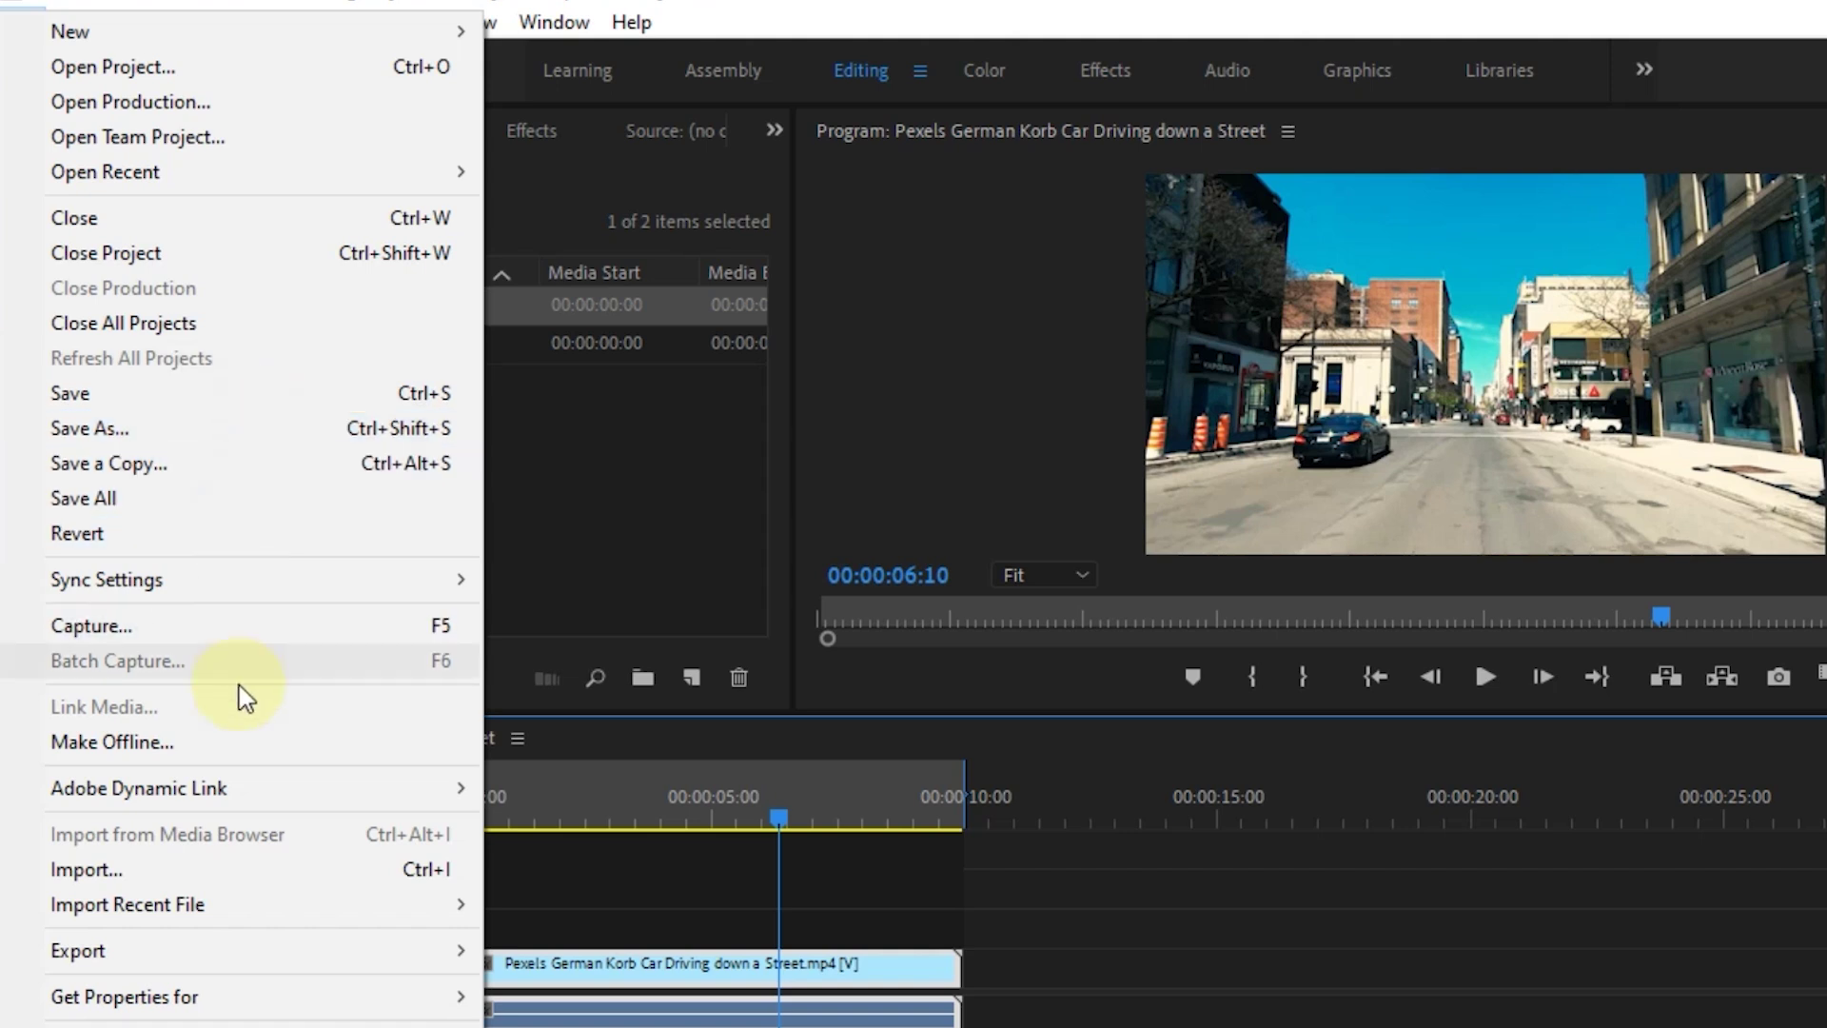
Bring up Export Settings for the sequence through File > Export > Media.
{"action": "mouse_move", "coordinate": [234, 955]}
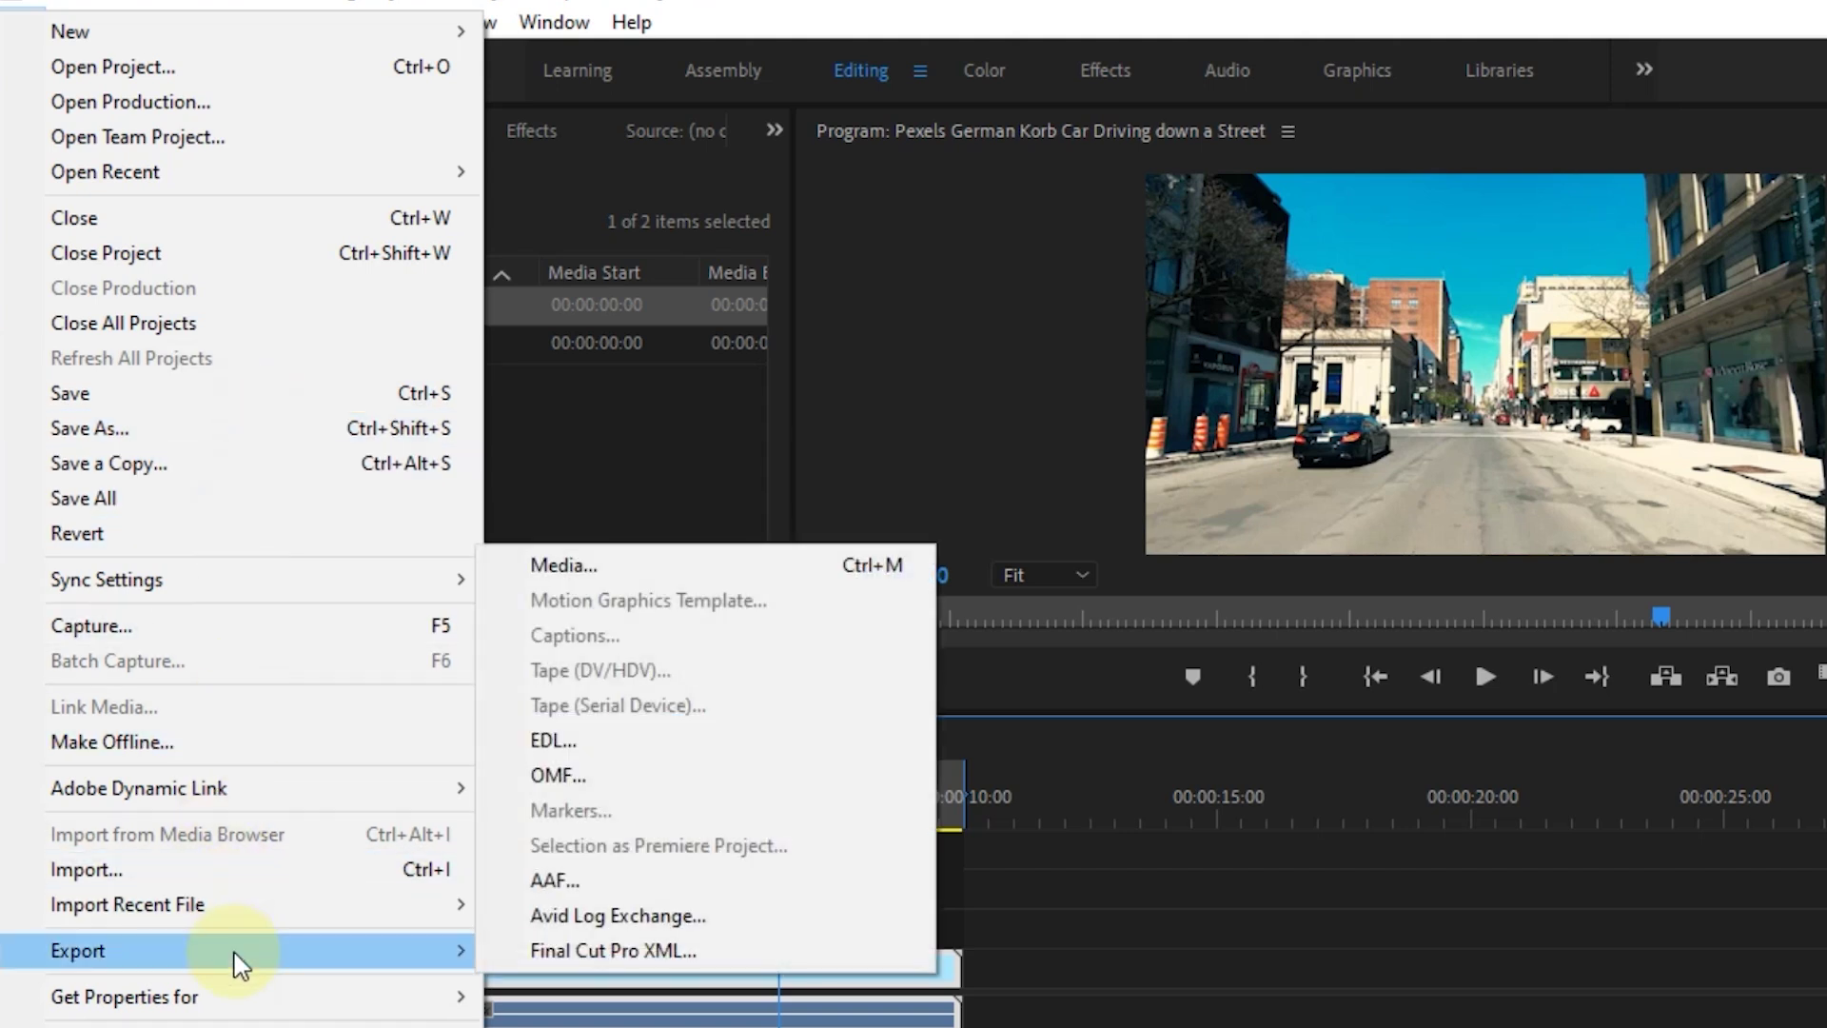
{"action": "left_click", "coordinate": [613, 581]}
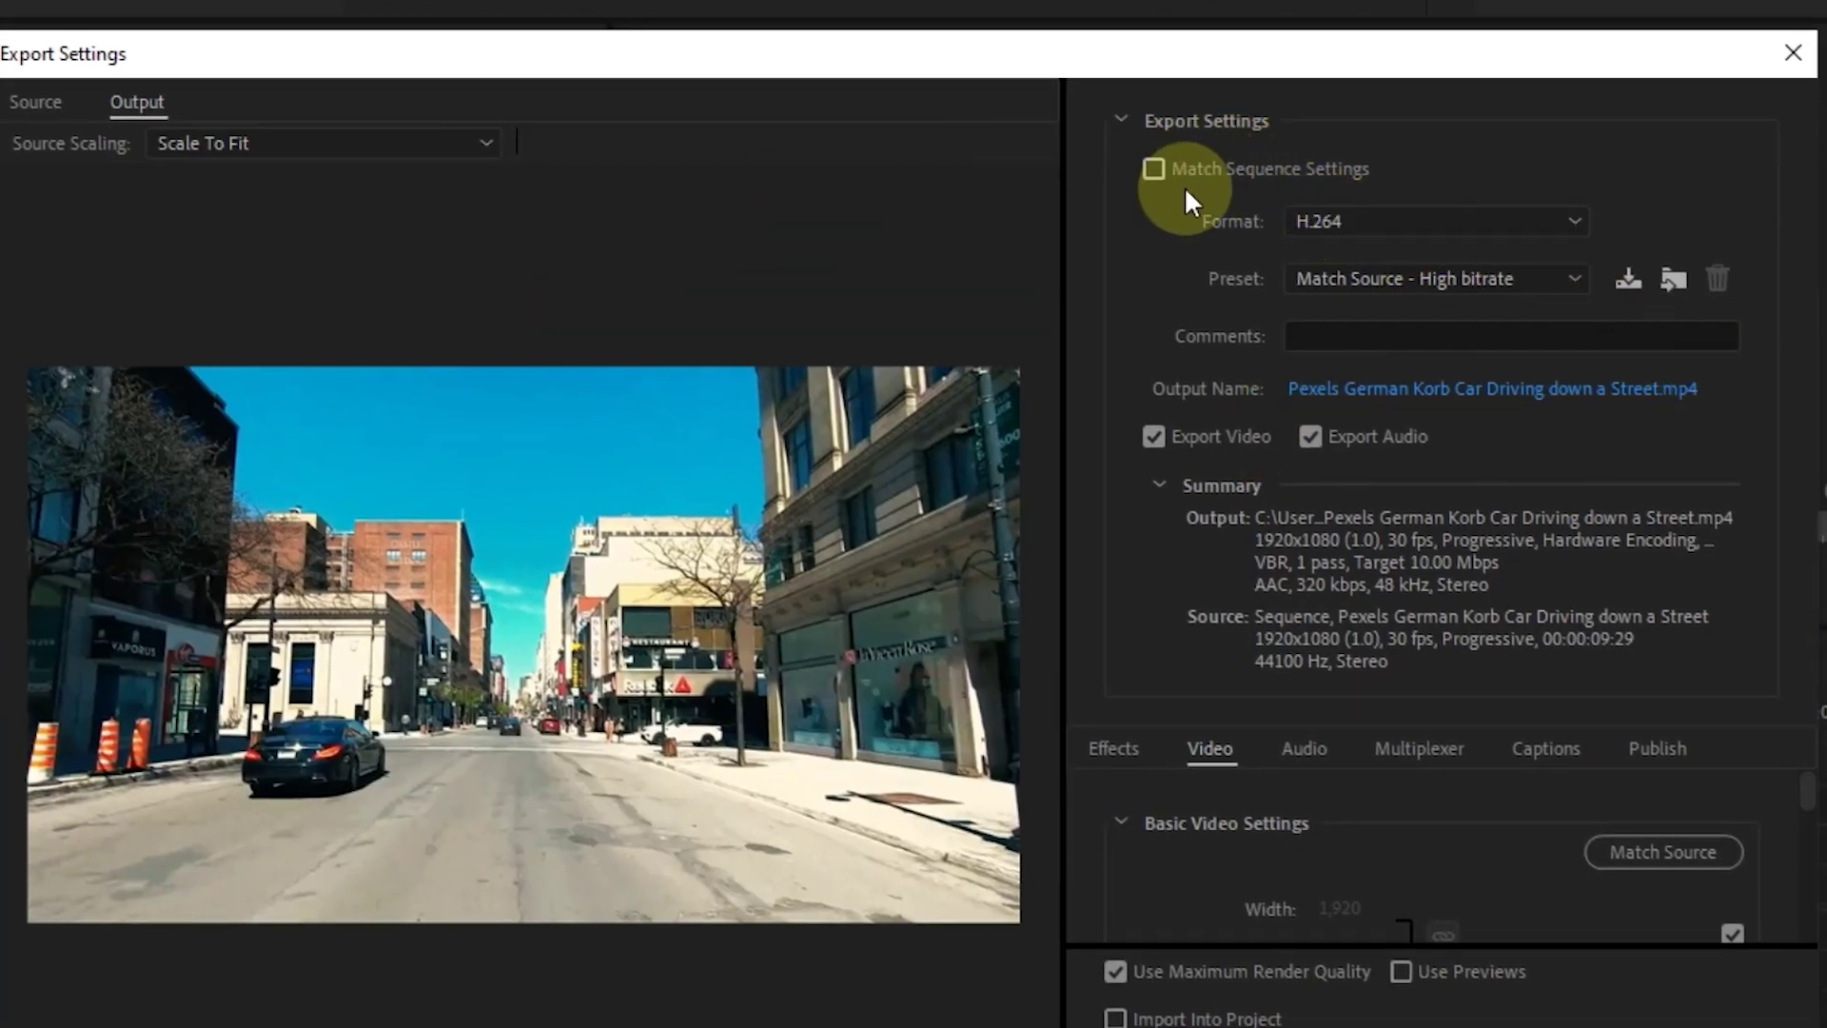
Keep H.264 with the Match Source - High bitrate preset and queue the export to Media Encoder.
{"action": "left_click", "coordinate": [1325, 222]}
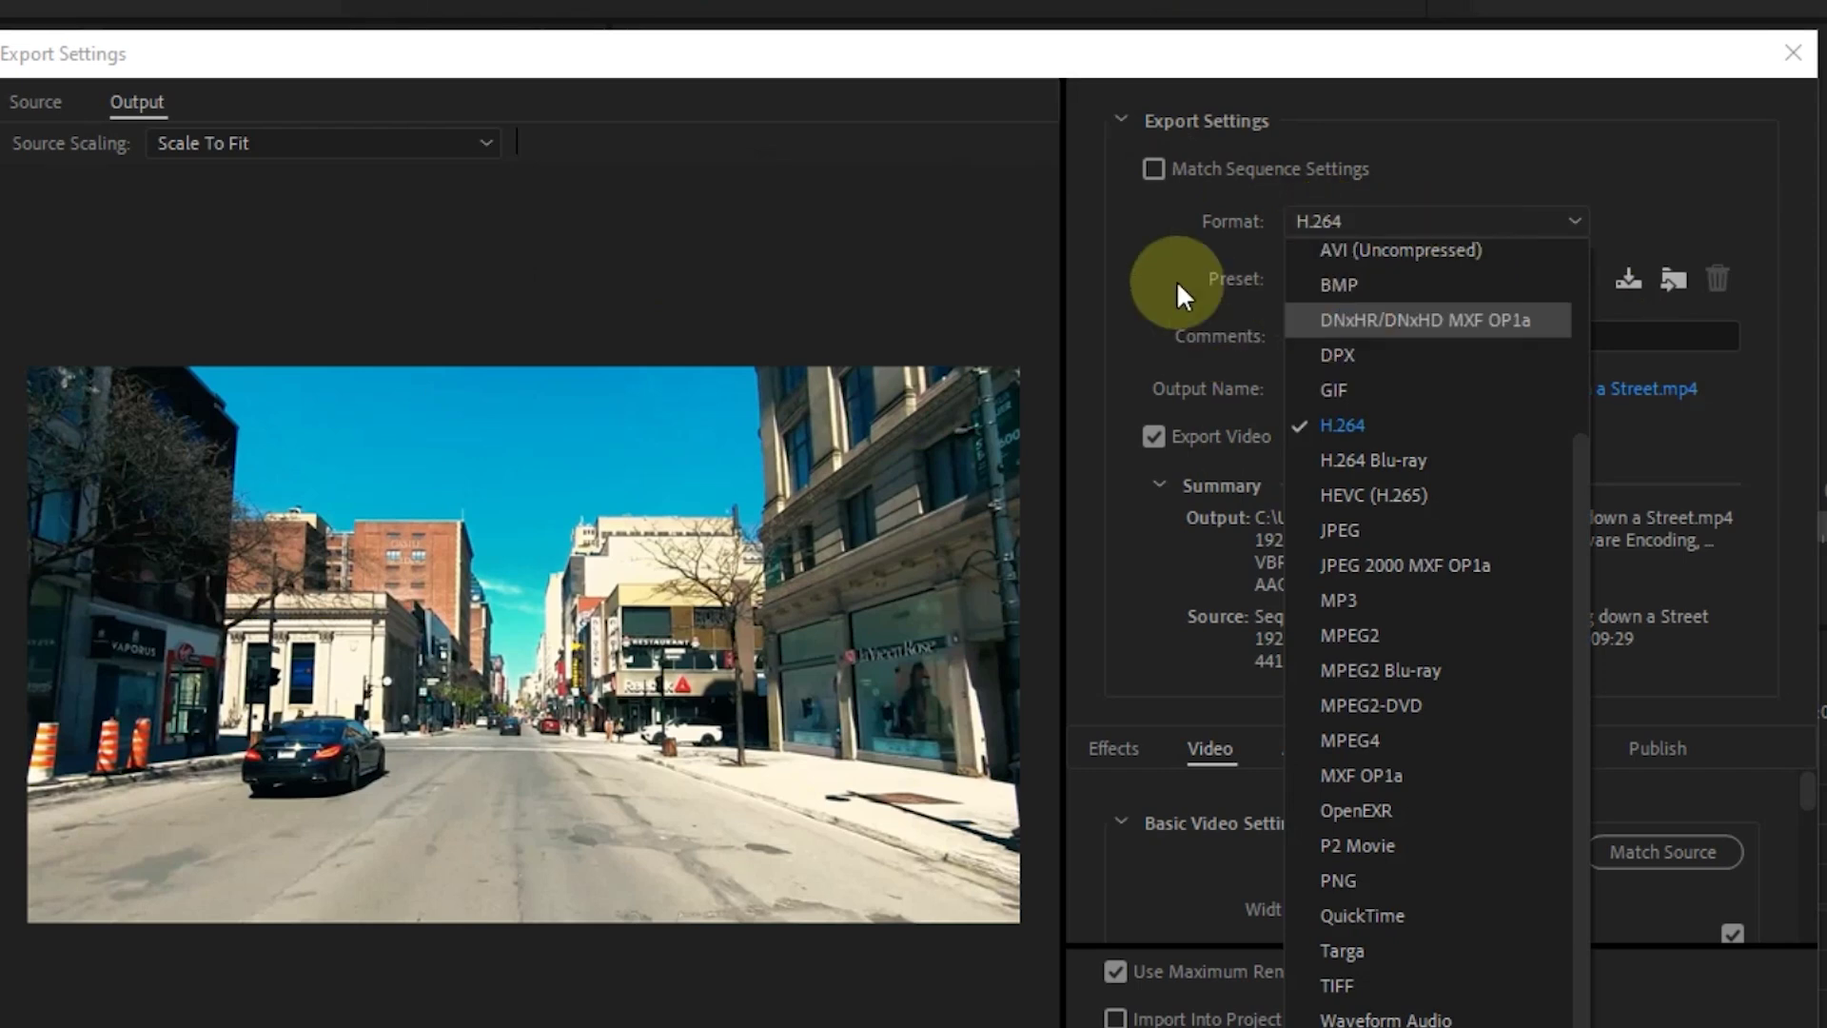
{"action": "left_click", "coordinate": [1118, 280]}
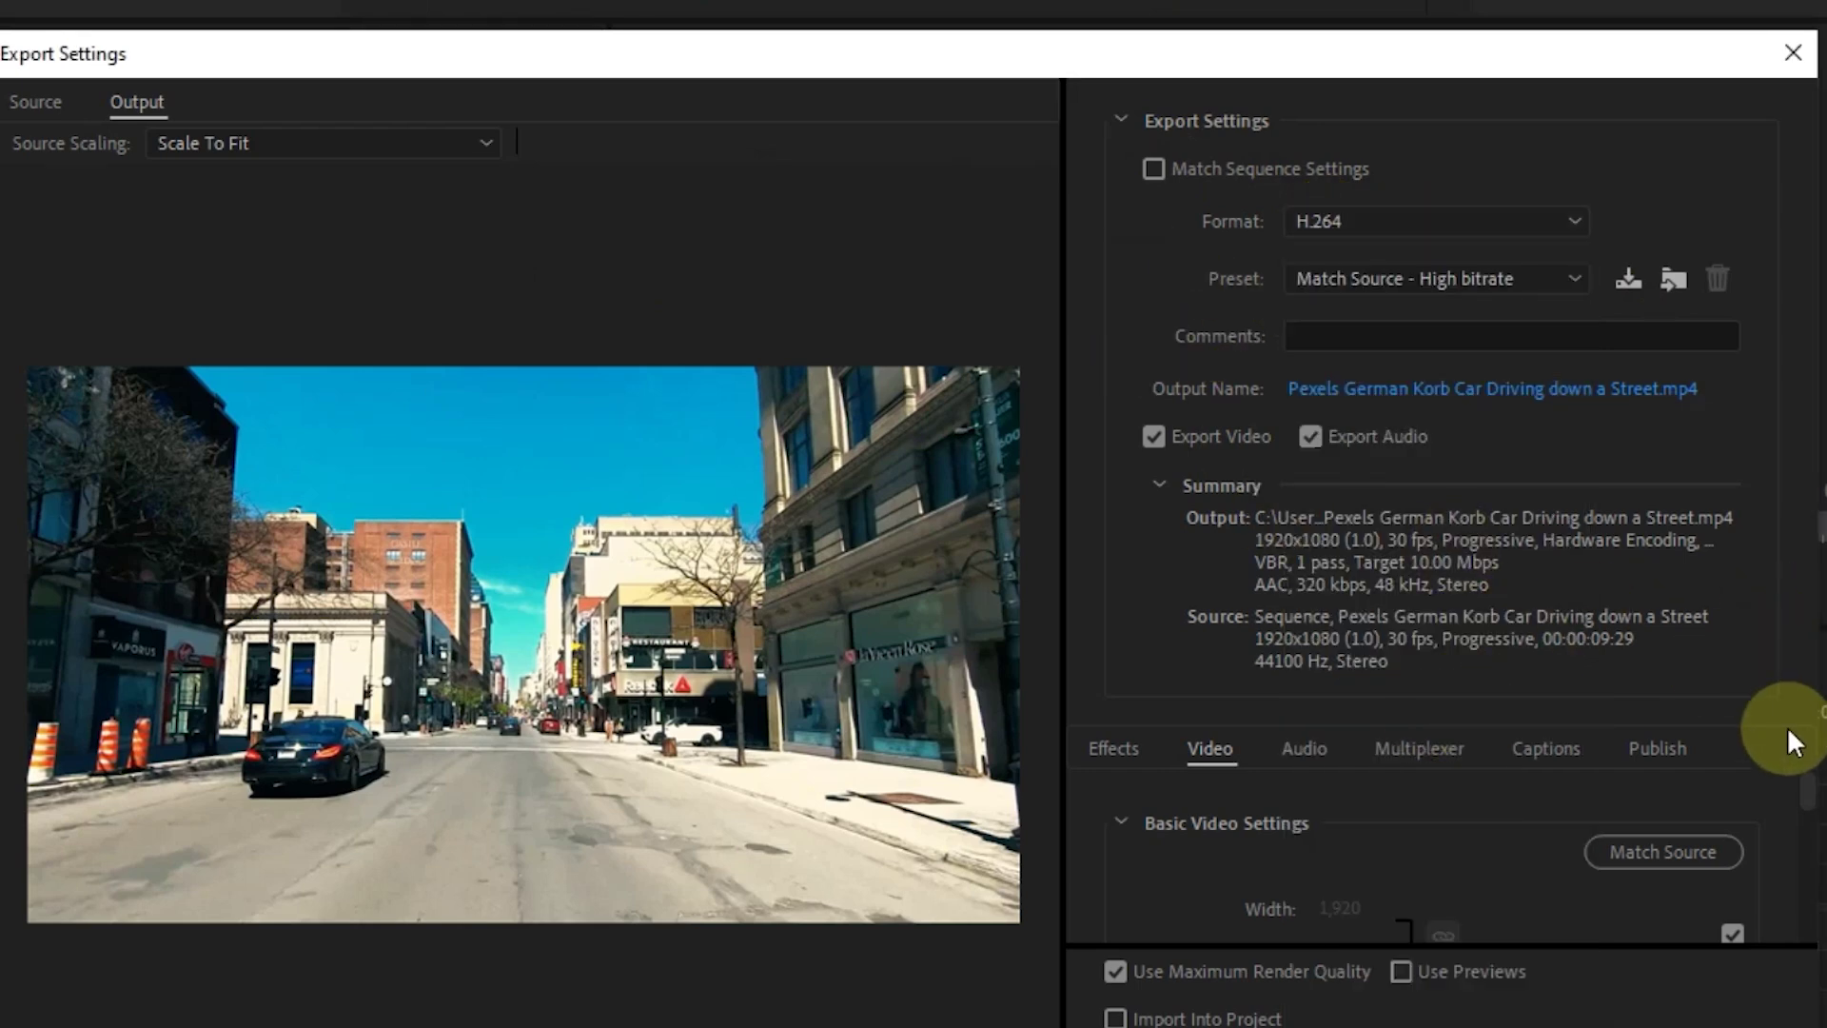
{"action": "left_click_drag", "start_coordinate": [1806, 790], "coordinate": [1804, 745]}
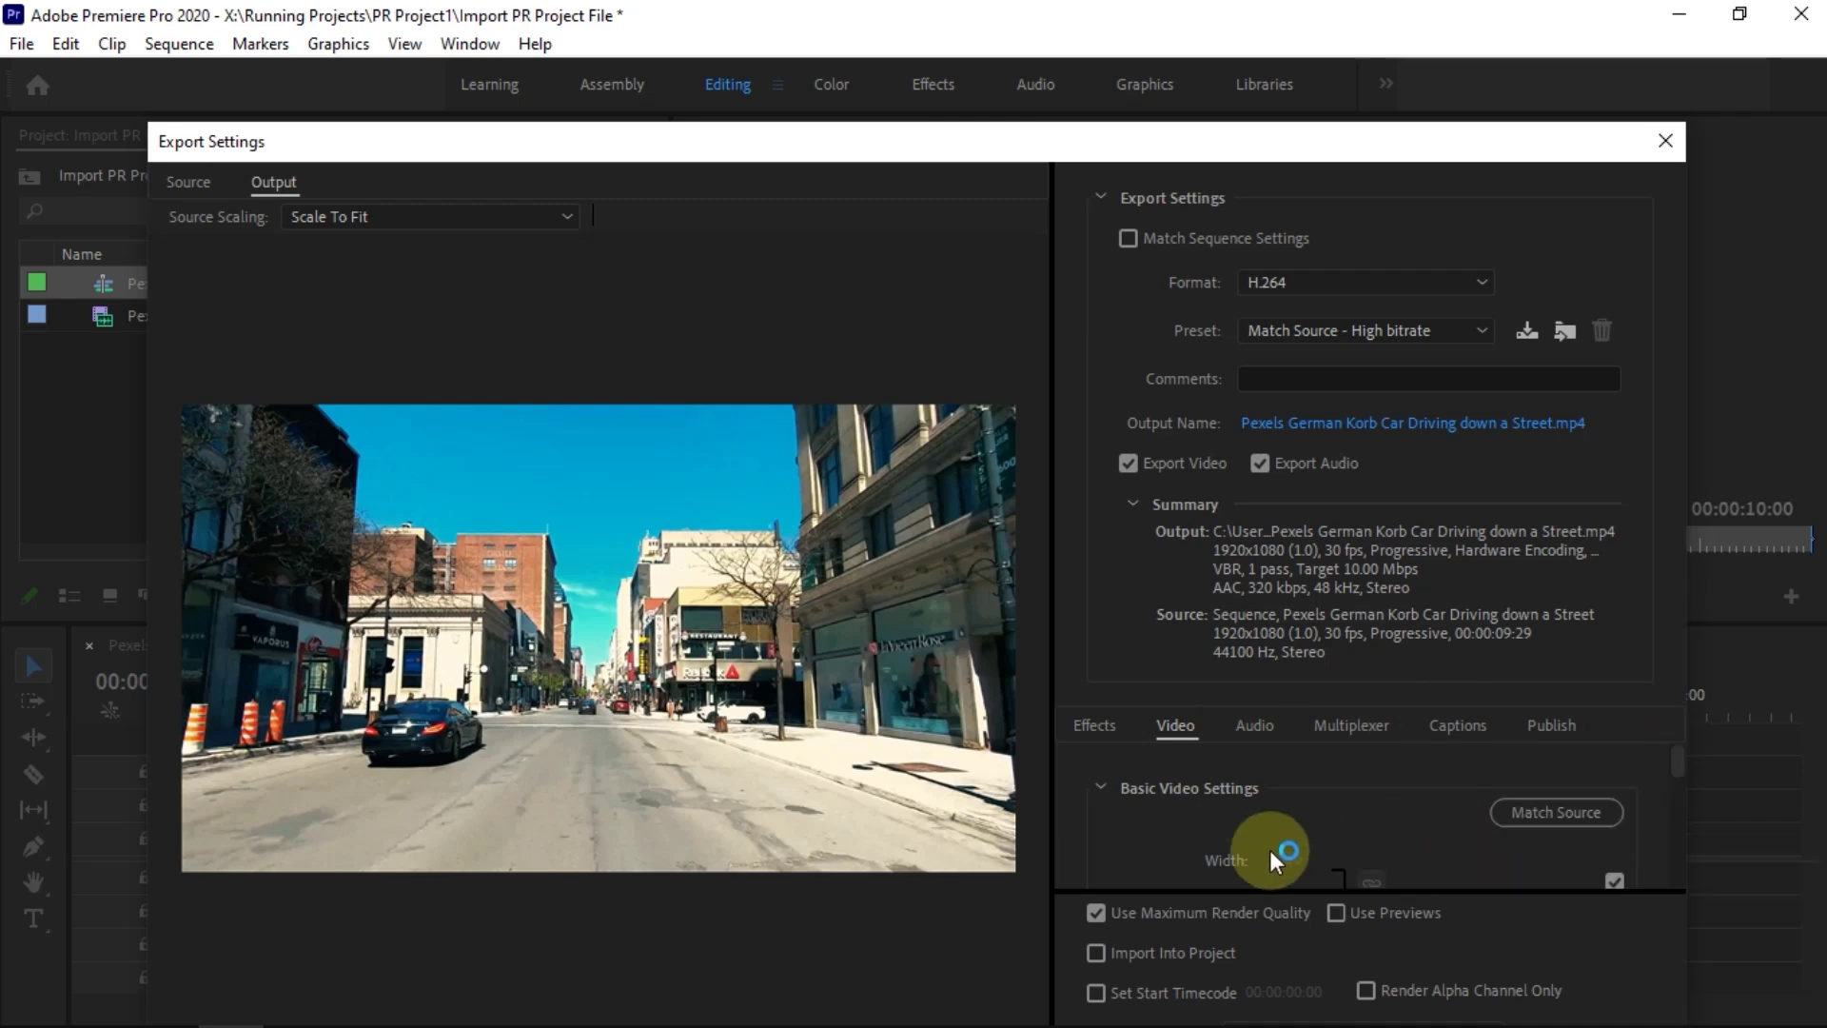
{"action": "left_click_drag", "start_coordinate": [1095, 148], "coordinate": [1060, 38]}
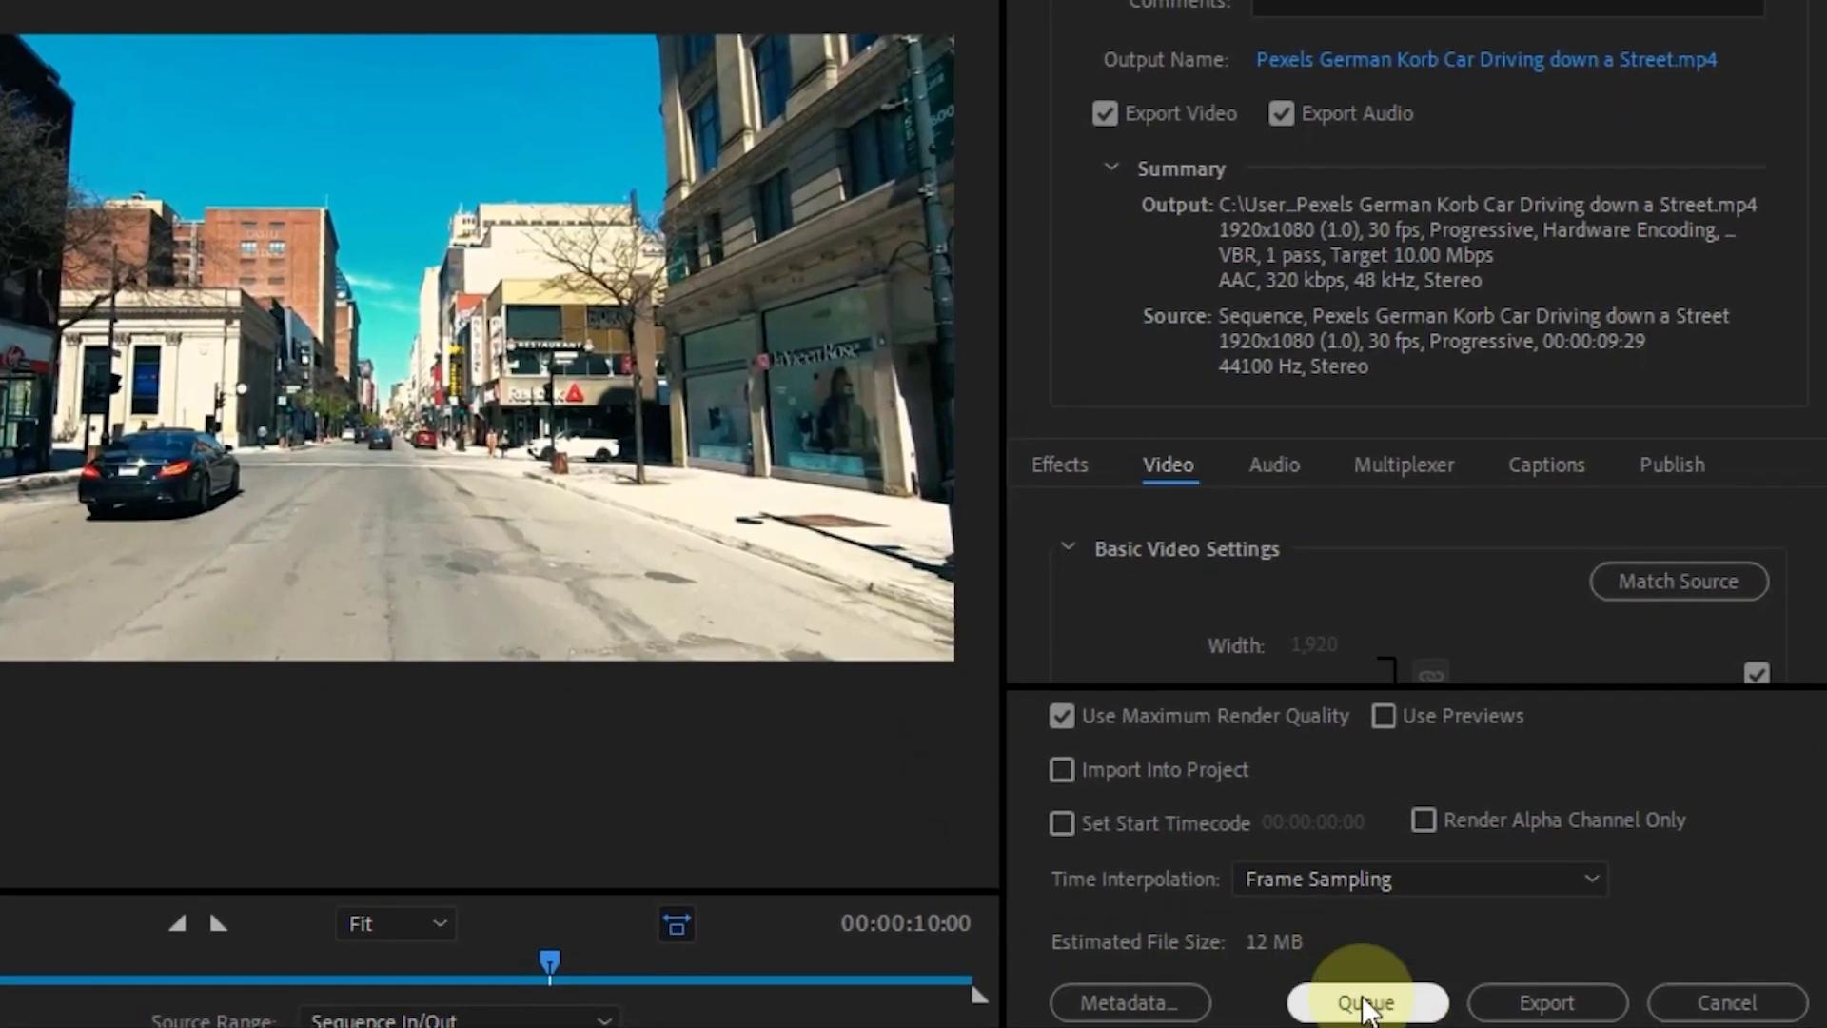
{"action": "left_click", "coordinate": [1364, 1002]}
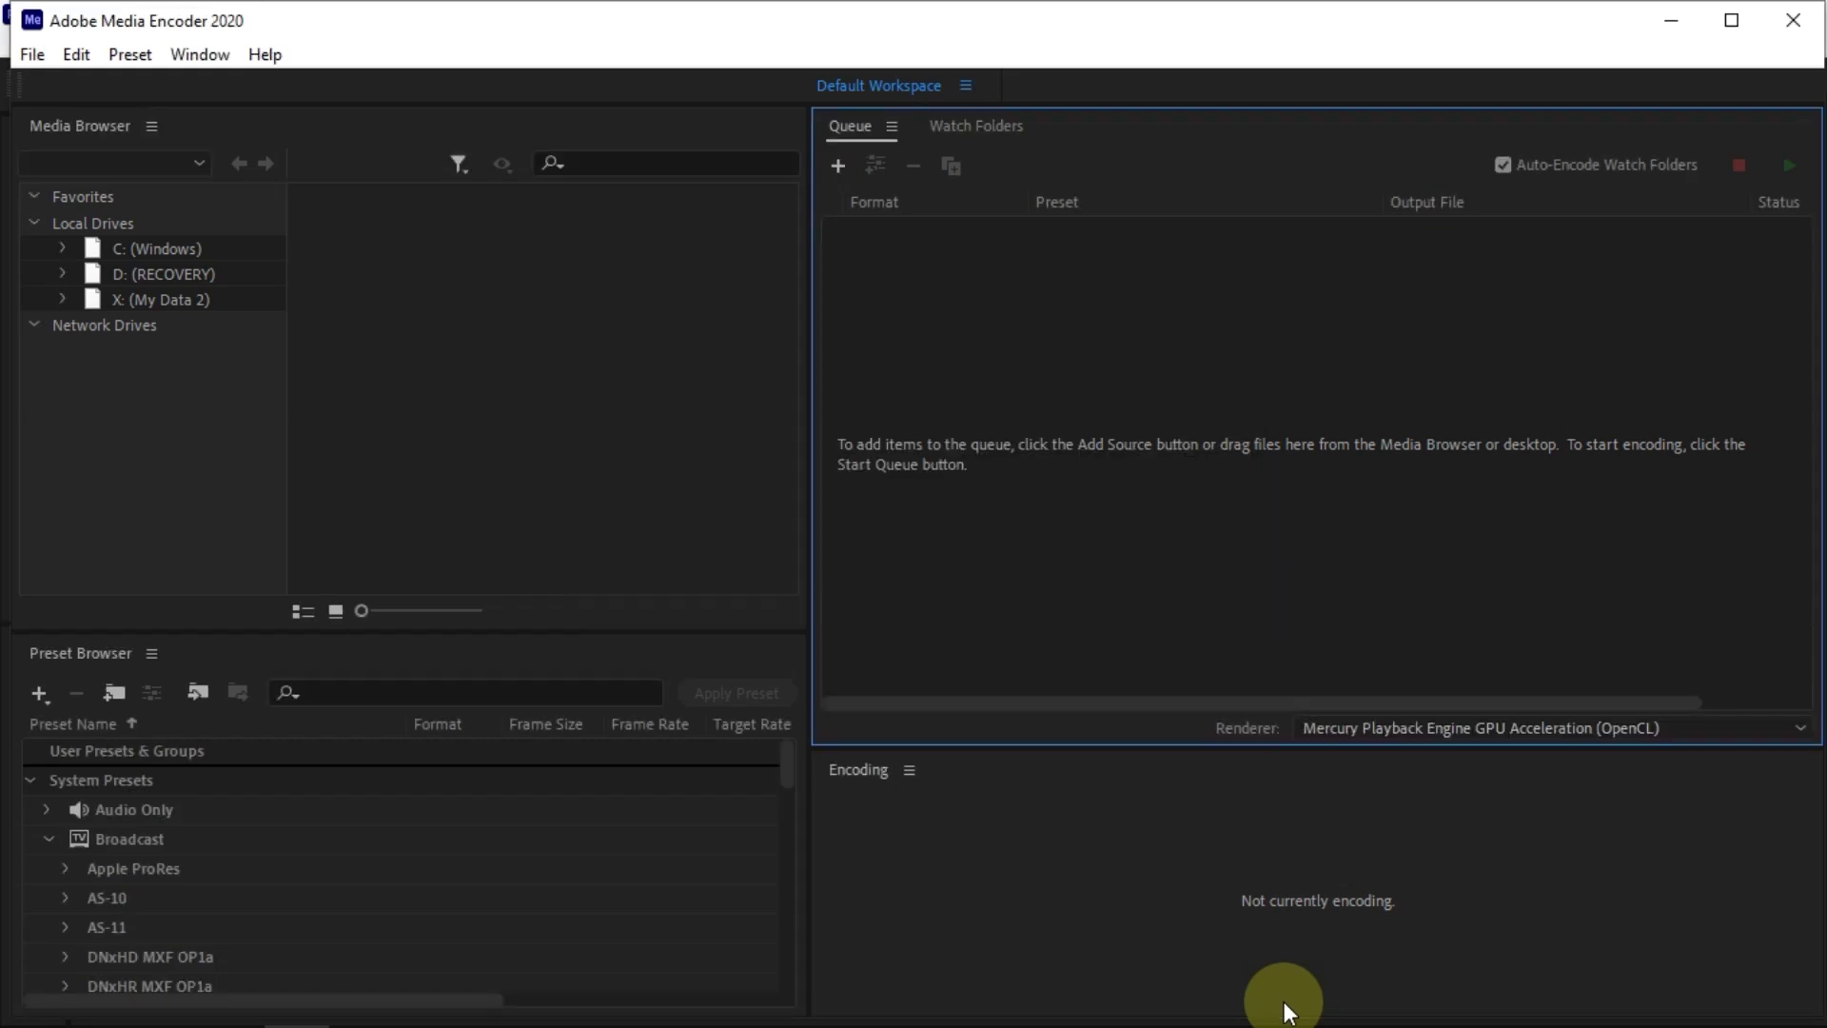
Review the queued job's preset and output file location, leaving both unchanged.
{"action": "mouse_move", "coordinate": [1113, 261]}
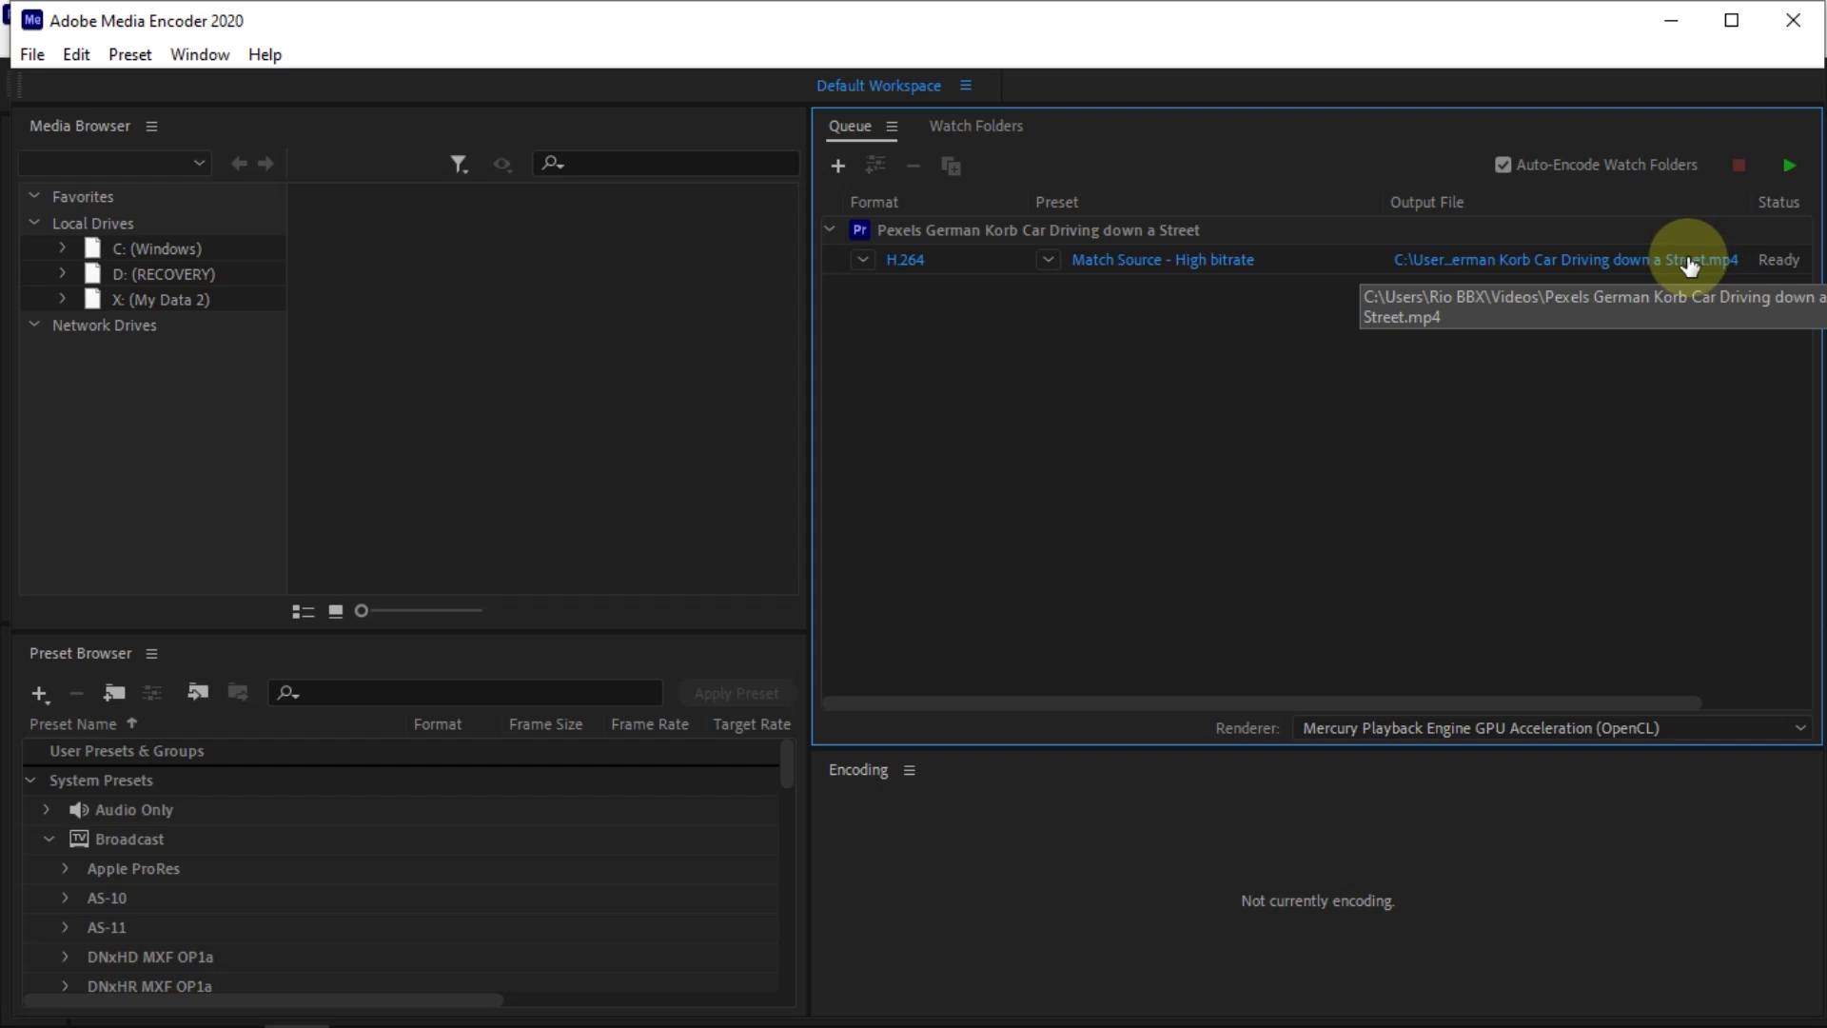
{"action": "left_click", "coordinate": [1048, 259]}
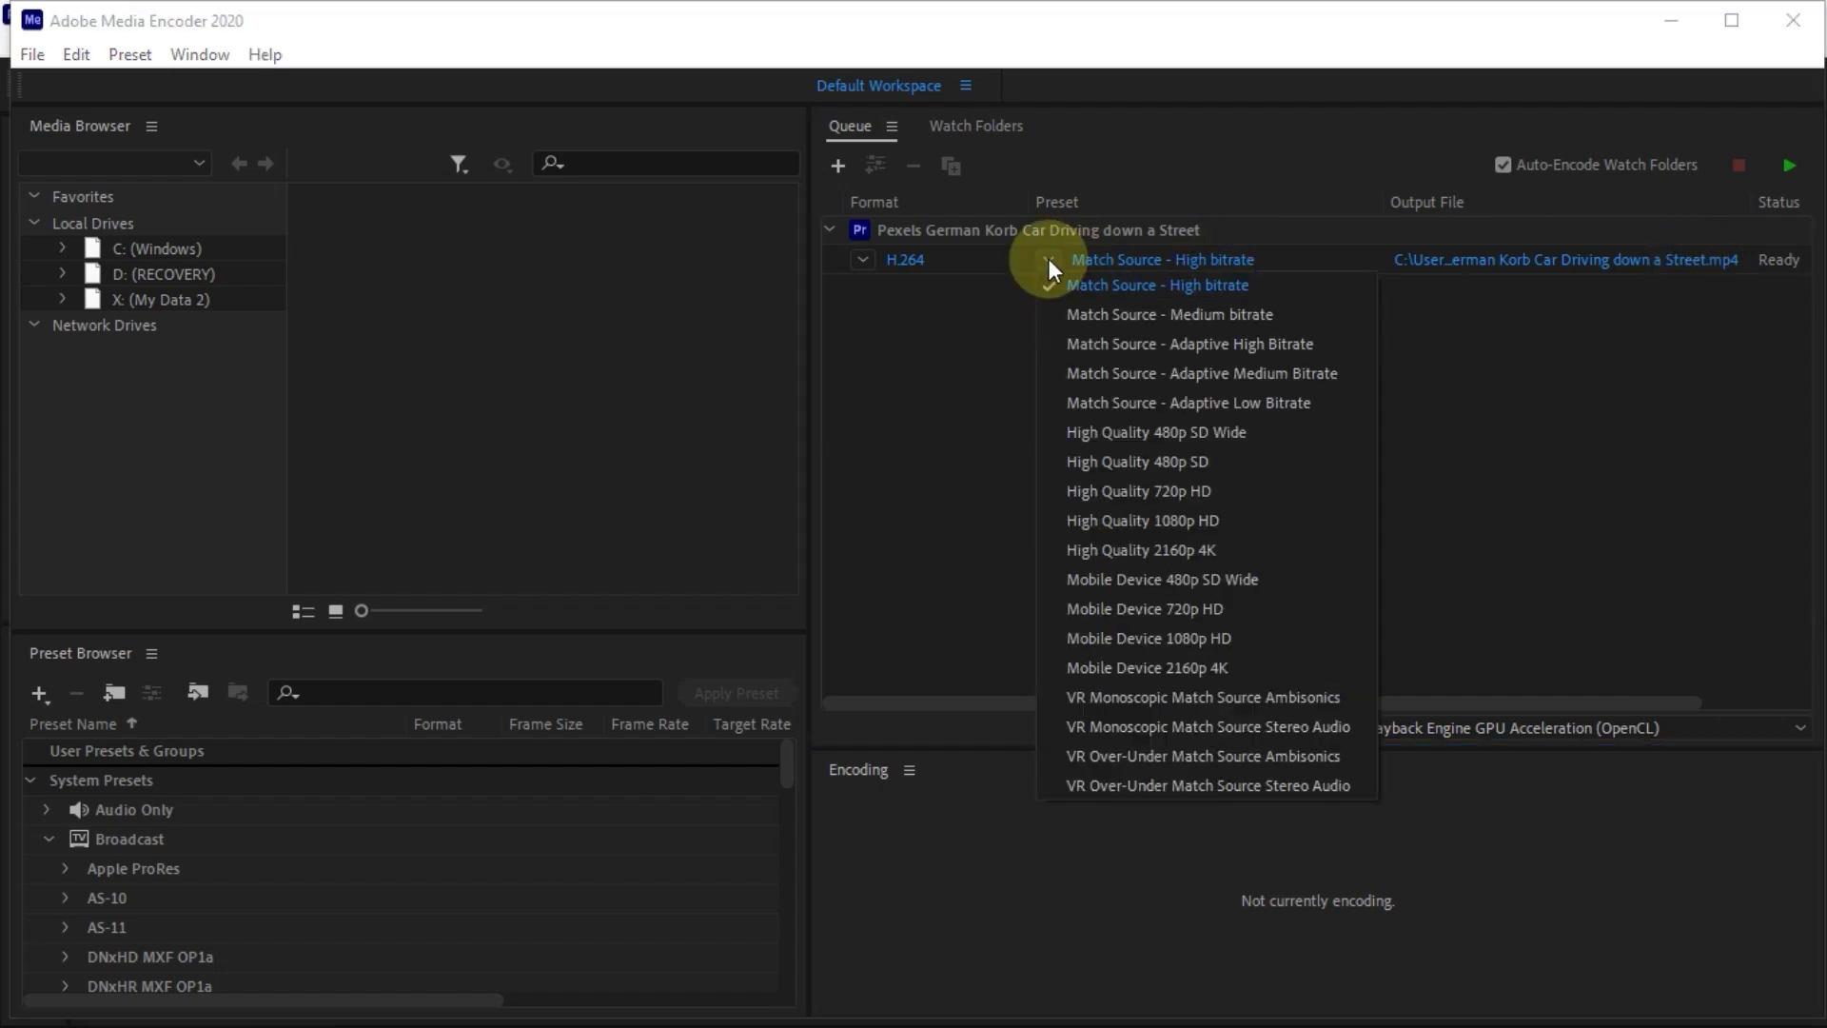
{"action": "left_click", "coordinate": [1484, 313]}
{"action": "left_click", "coordinate": [1511, 258]}
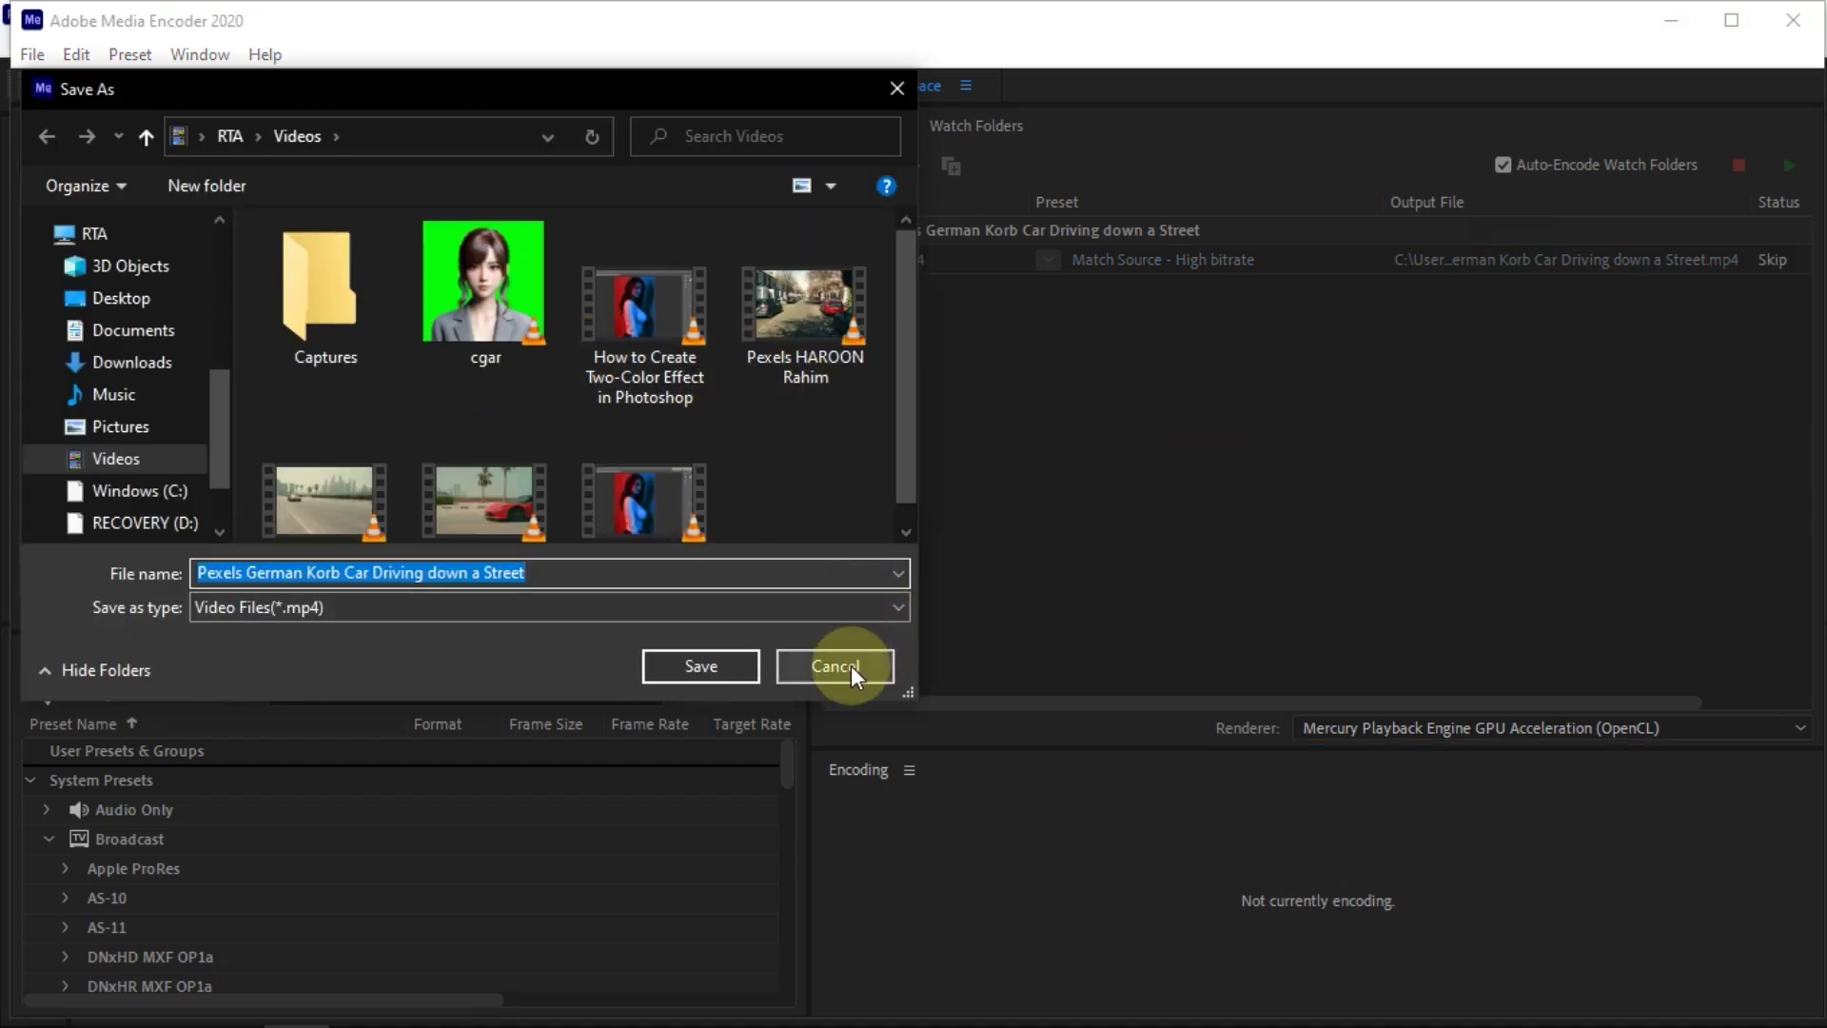
{"action": "left_click", "coordinate": [851, 665]}
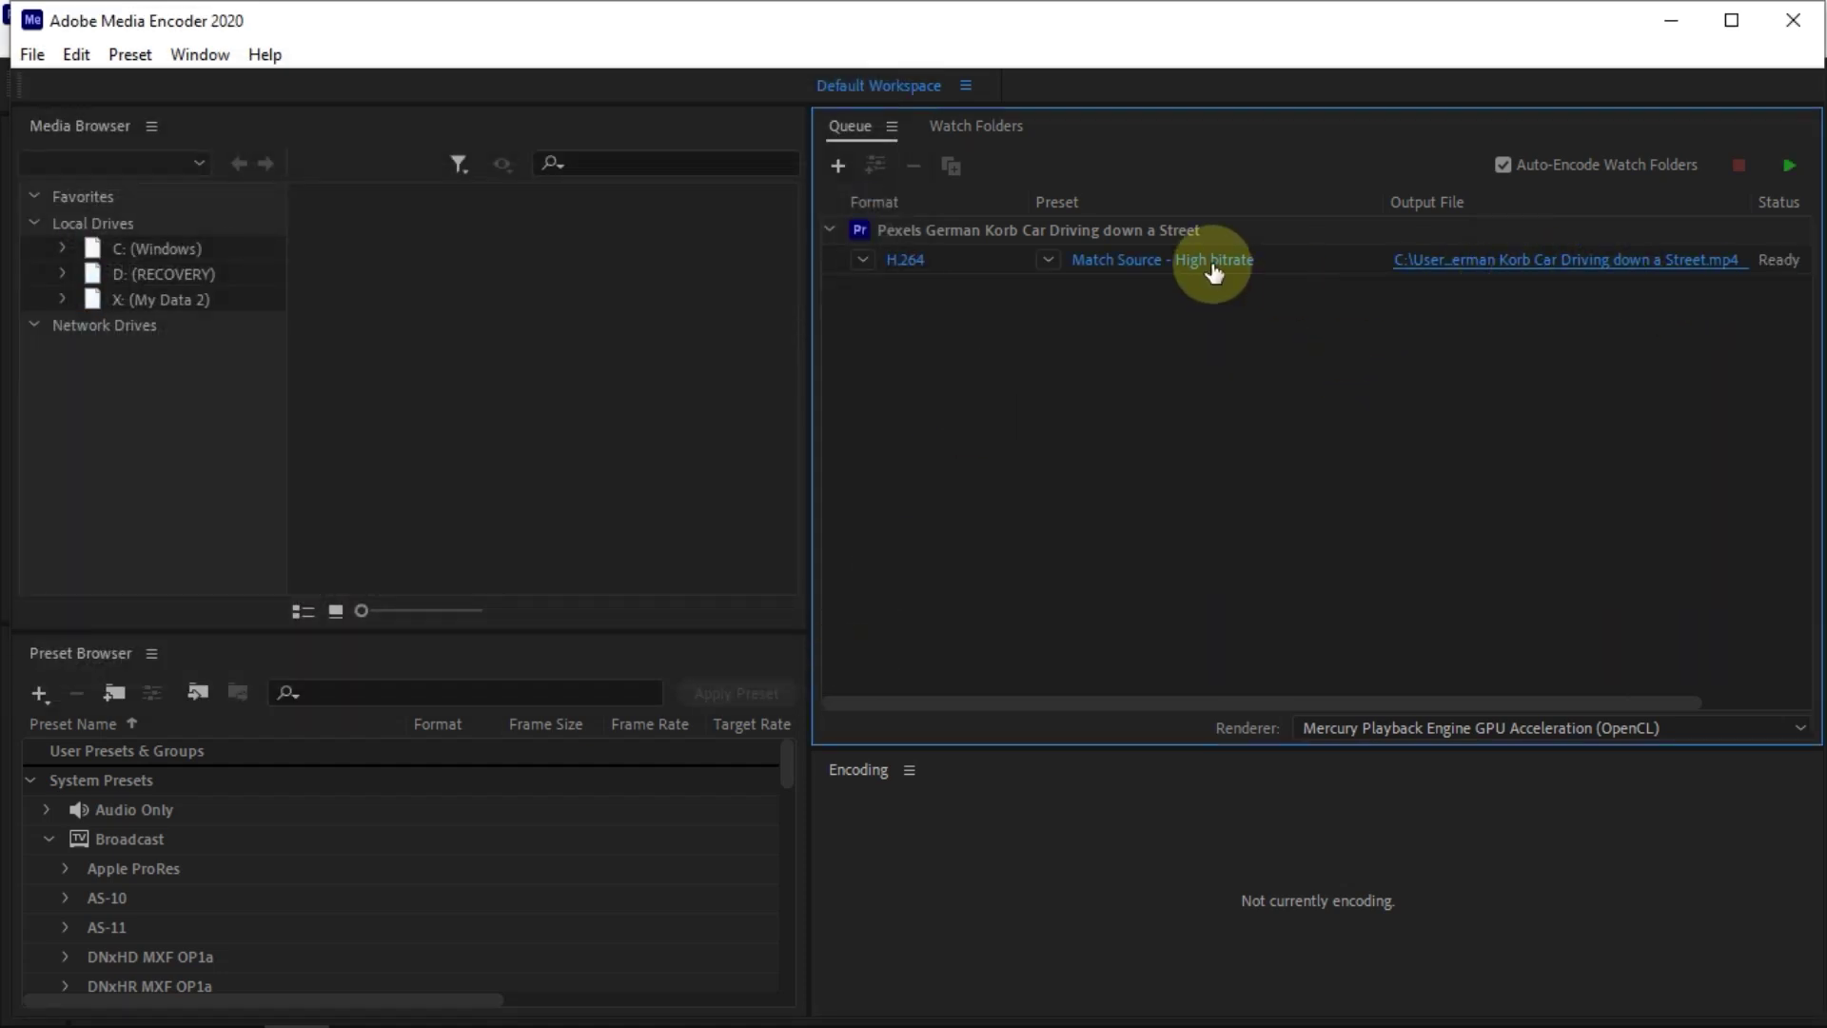
Inspect the job's Export Settings with Ctrl+E and close them without changes.
{"action": "key", "text": "ctrl+e"}
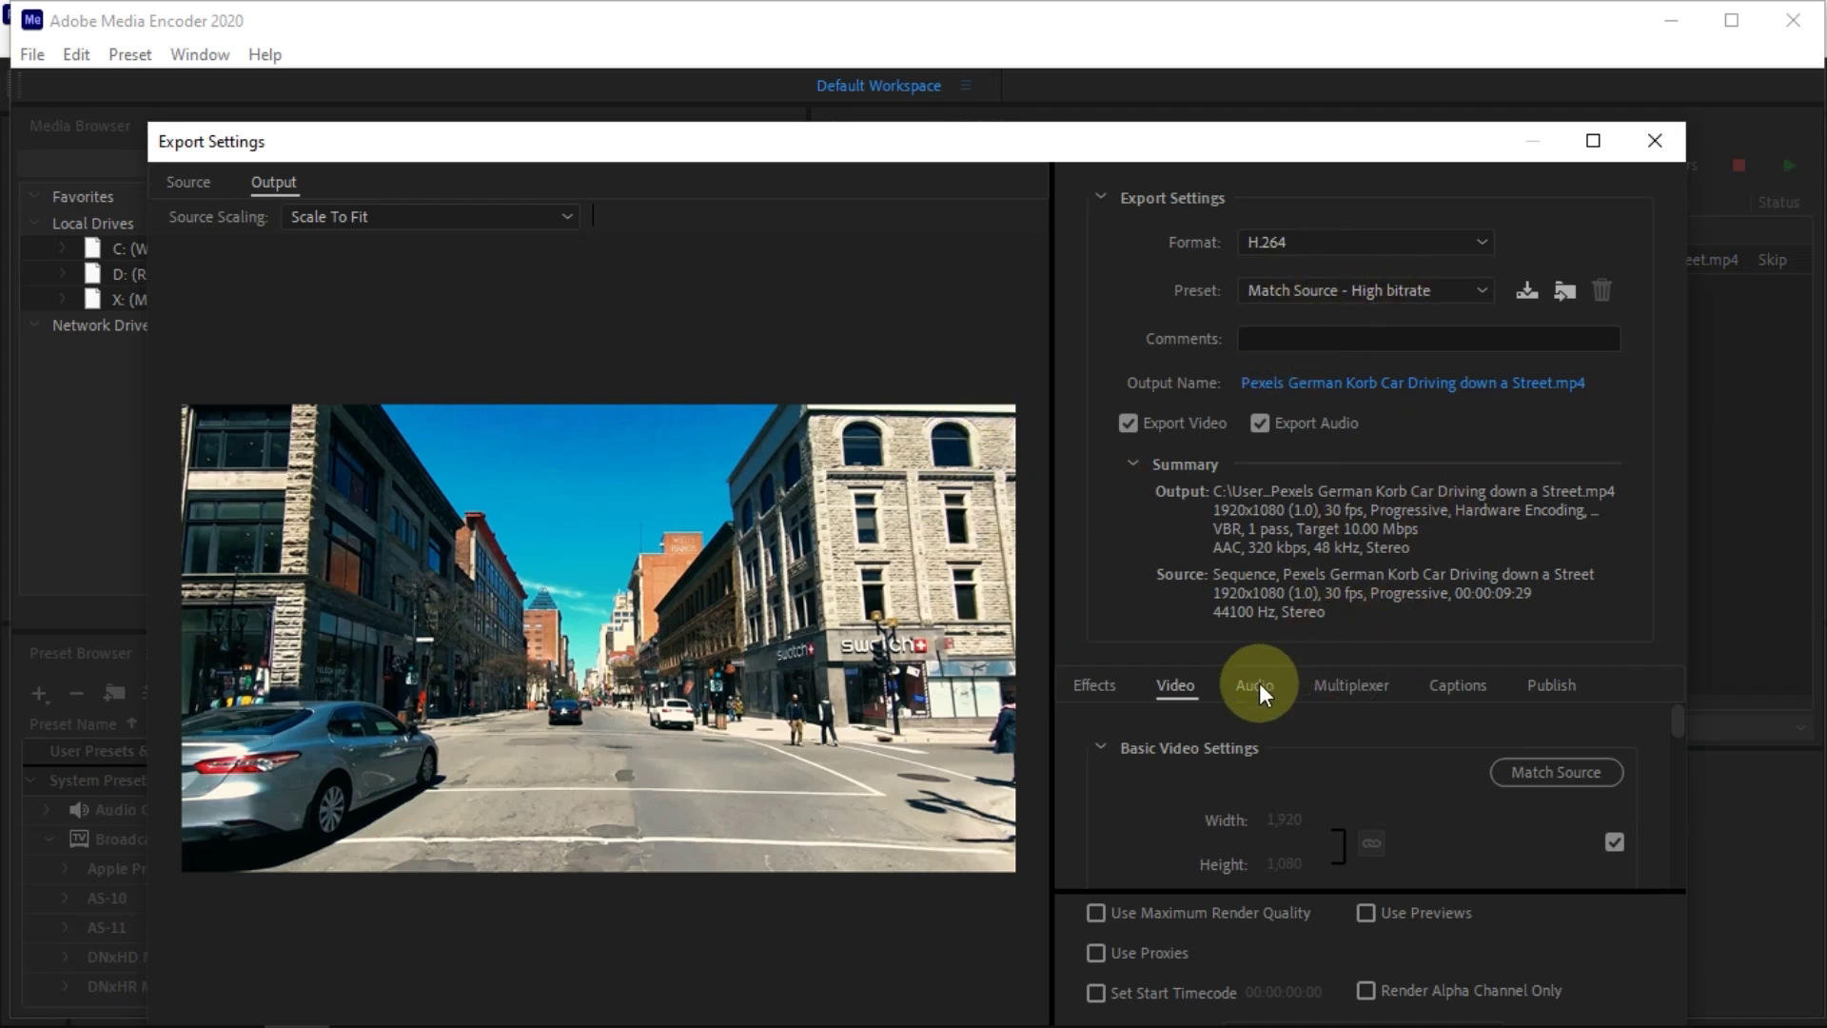
{"action": "scroll", "coordinate": [1676, 803], "scroll_direction": "down", "scroll_amount": 5}
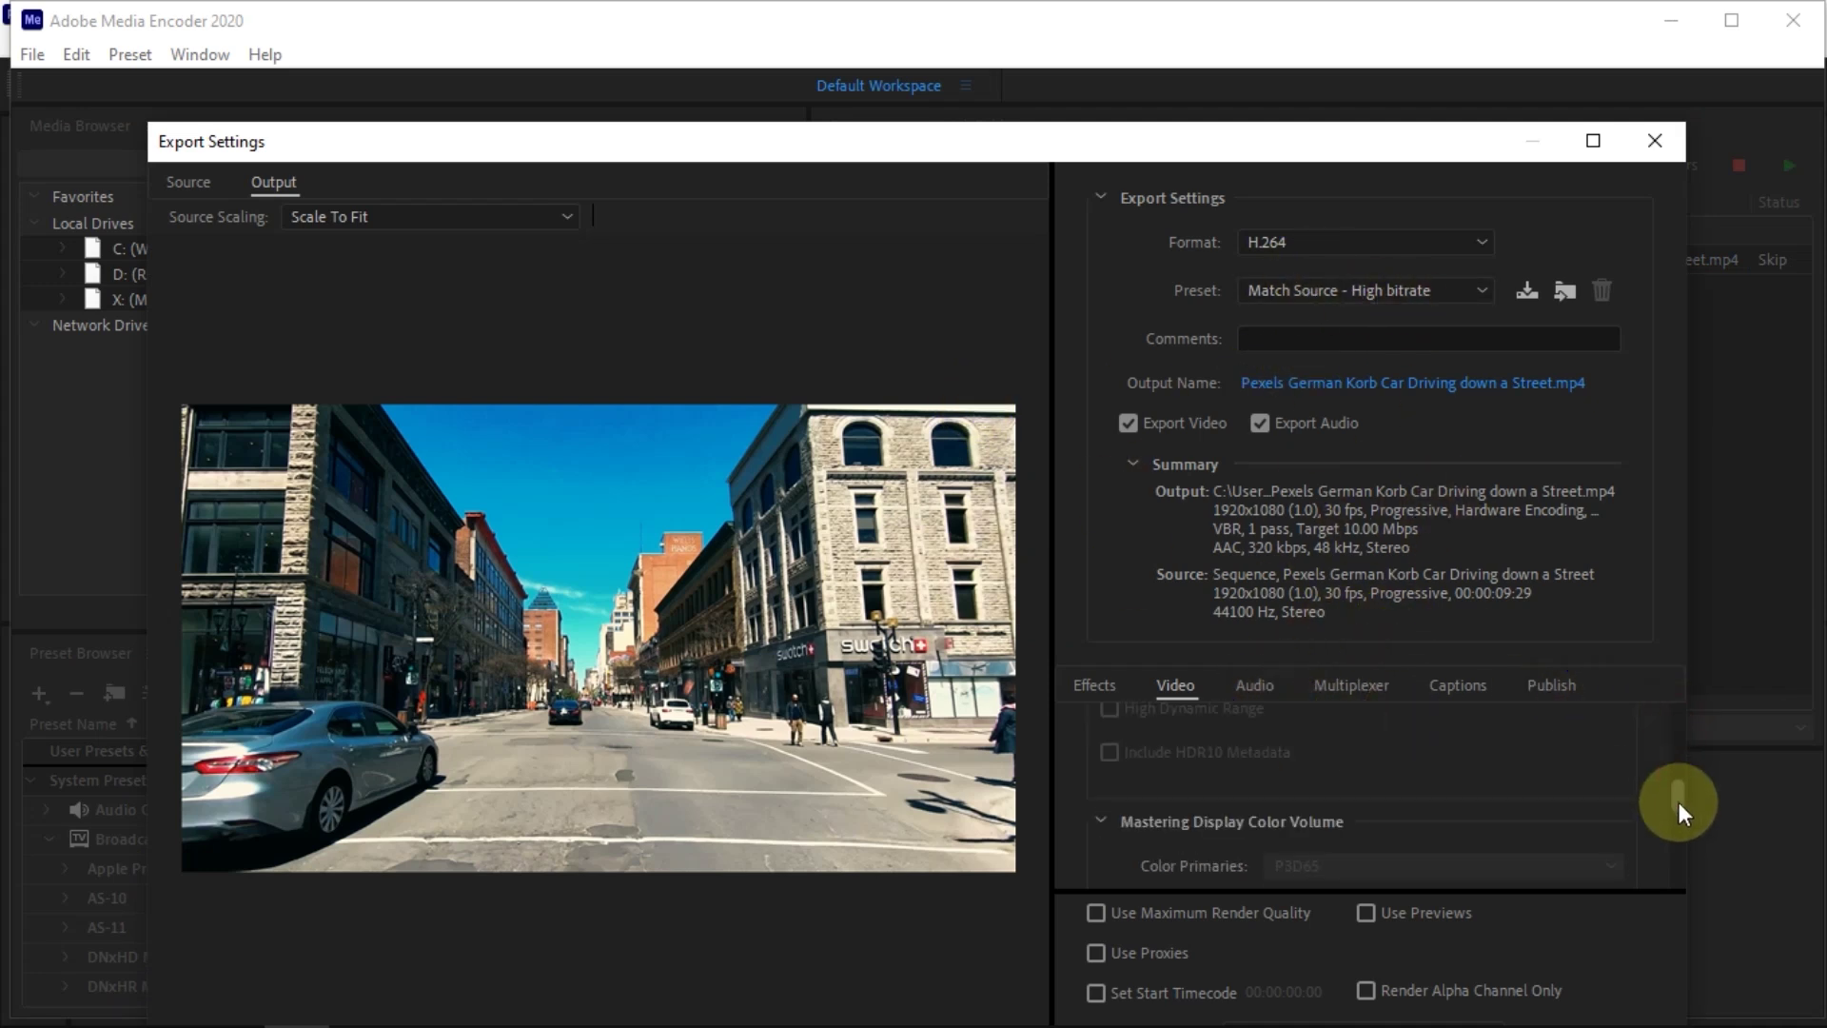
{"action": "left_click", "coordinate": [1653, 146]}
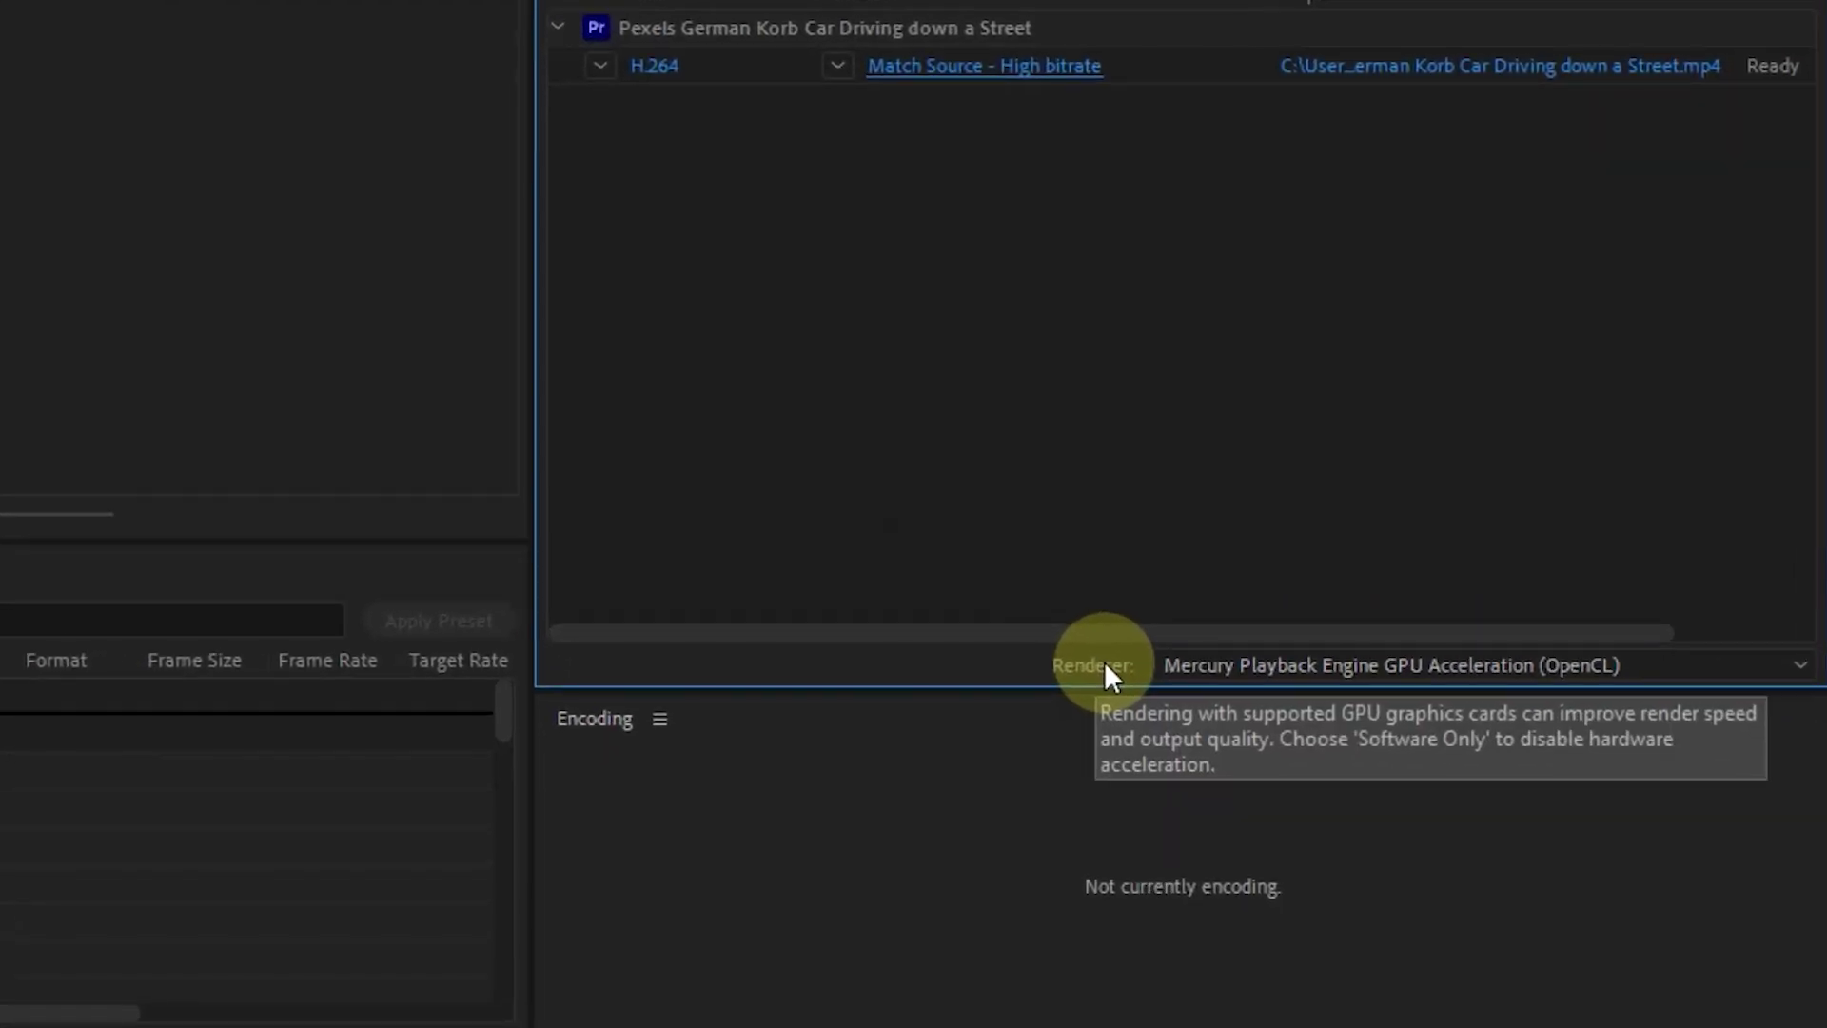
{"action": "left_click", "coordinate": [1286, 666]}
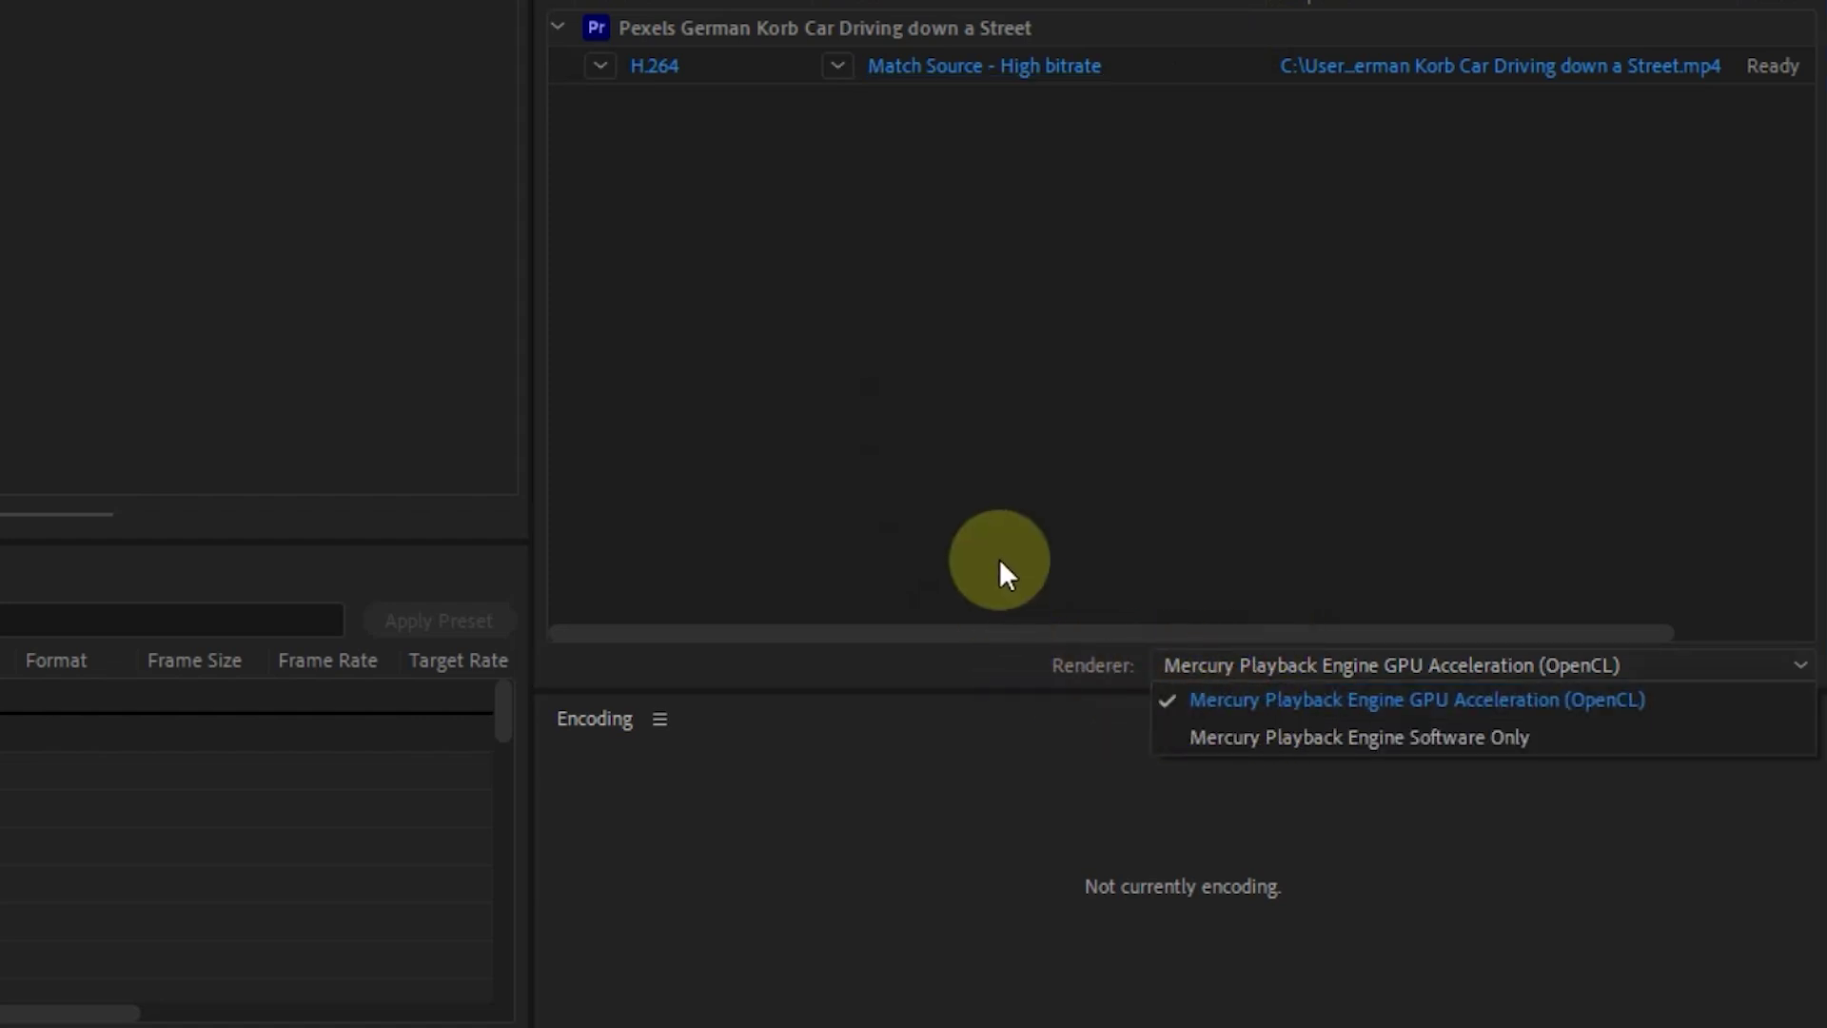
{"action": "left_click", "coordinate": [1206, 701]}
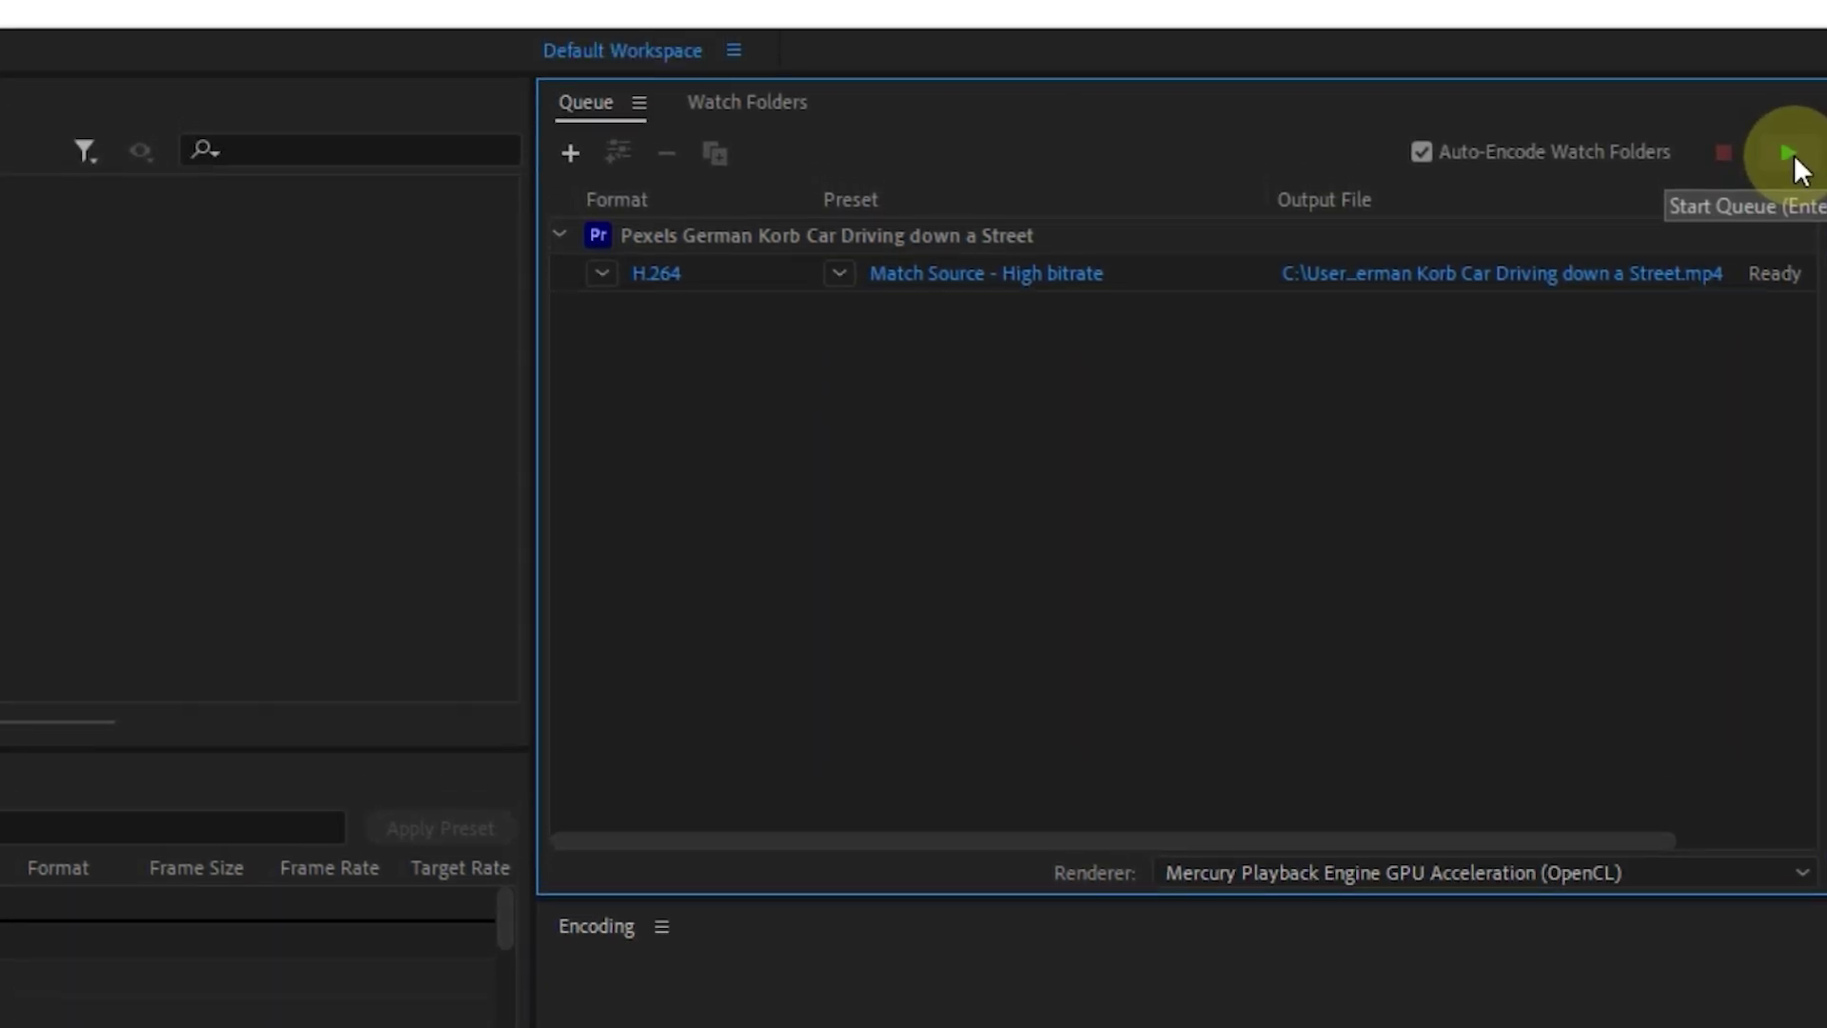
Start the queue to encode the Pexels street-driving clip to H.264 until it reads Done.
{"action": "left_click", "coordinate": [1791, 154]}
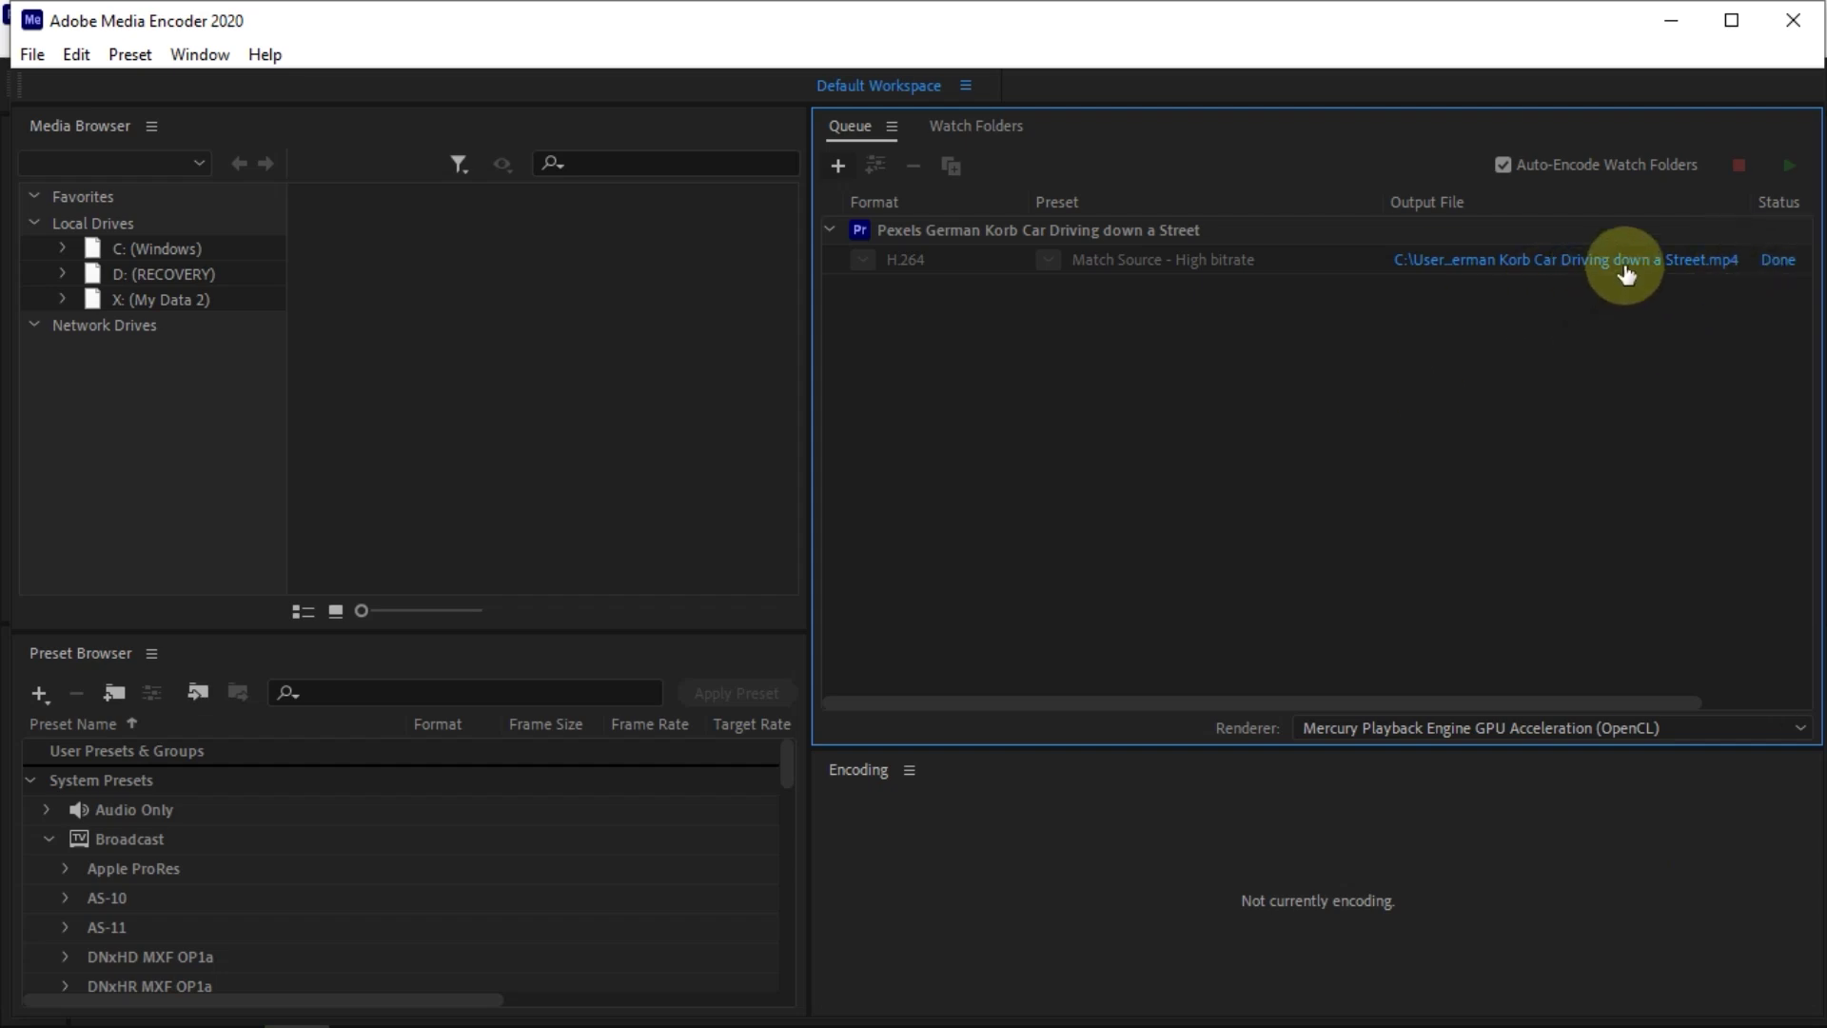
Remove the finished Pexels job from the queue and confirm with Yes.
{"action": "right_click", "coordinate": [1030, 238]}
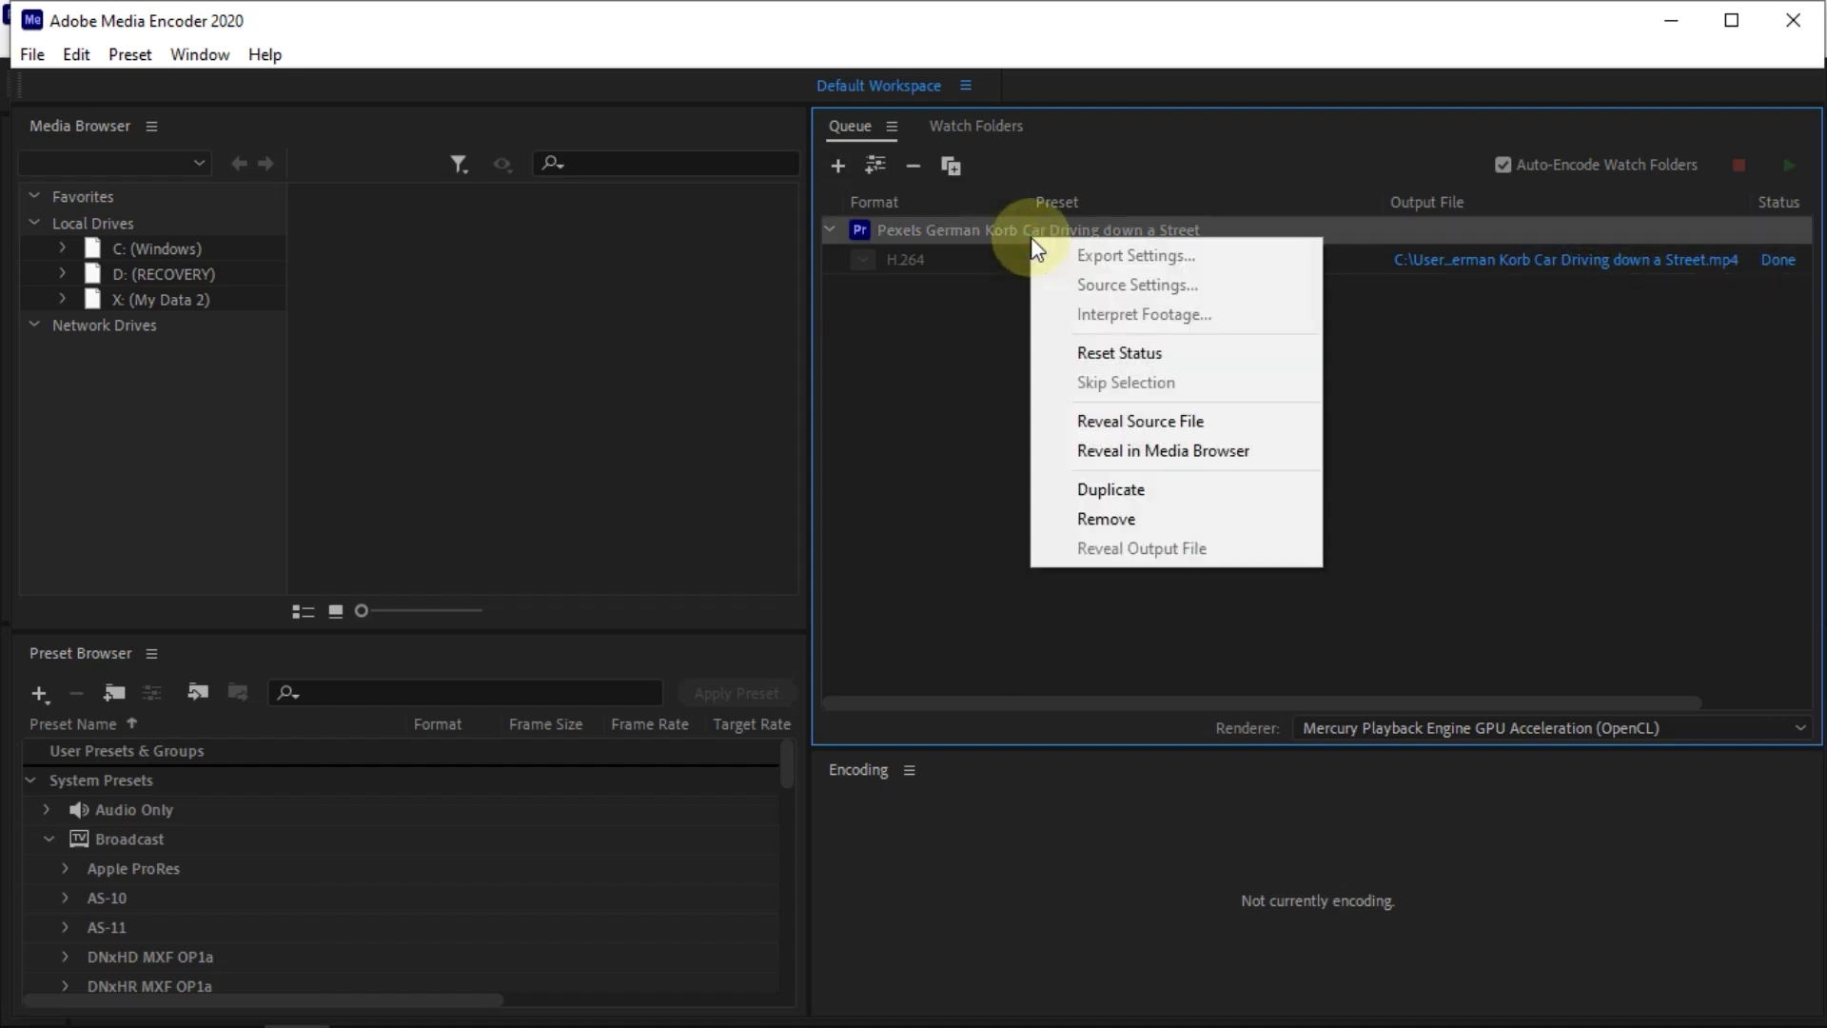
{"action": "left_click", "coordinate": [1123, 514]}
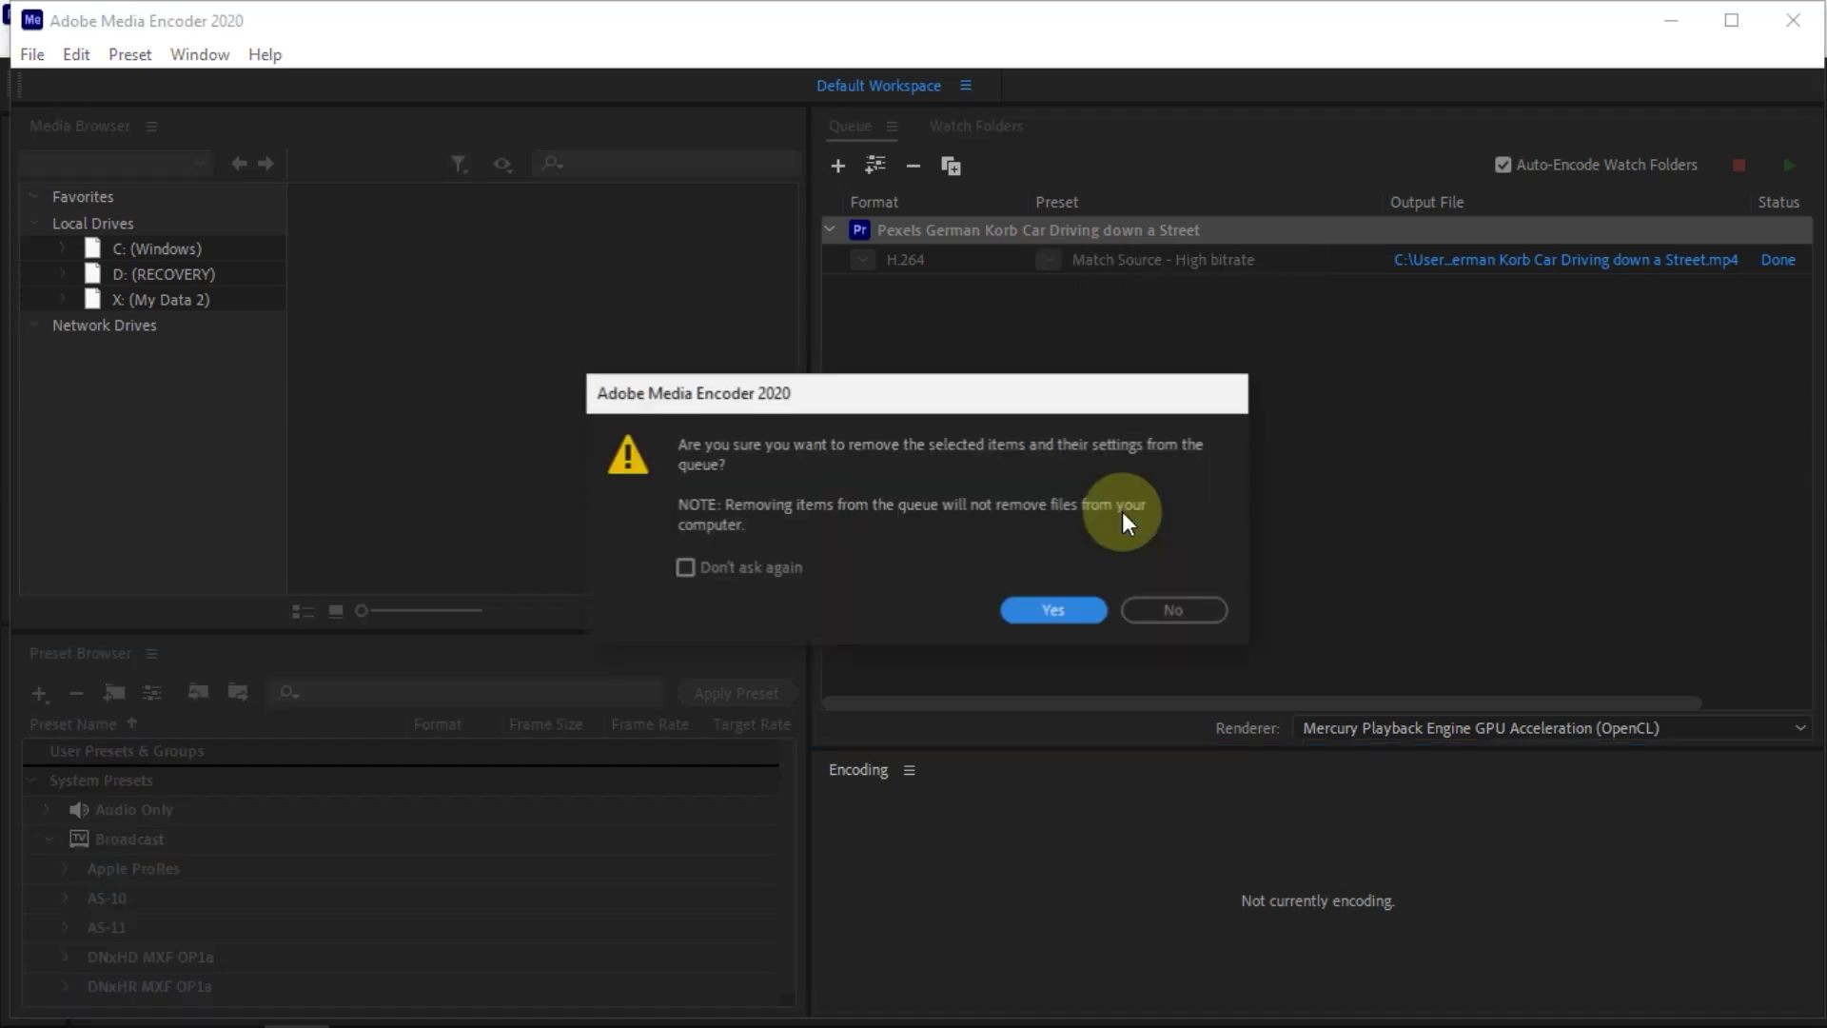
{"action": "left_click", "coordinate": [1051, 610]}
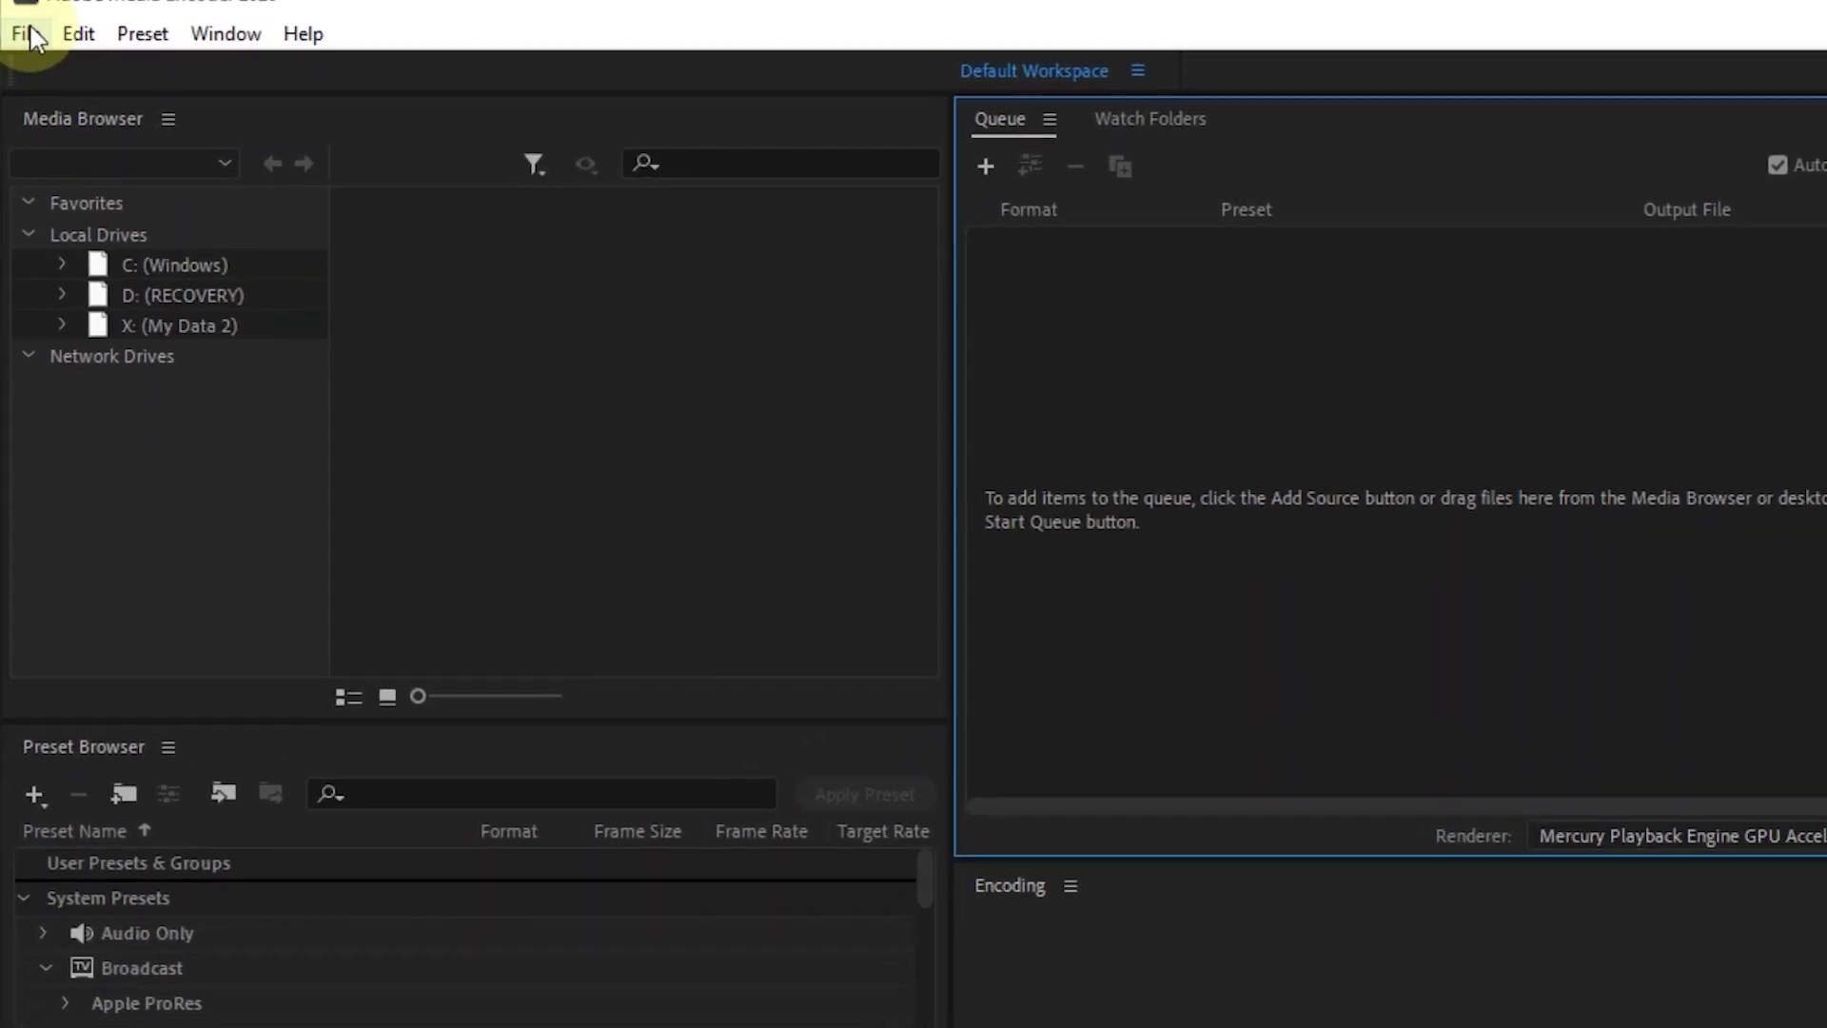
Add a Premiere Pro sequence by browsing X: > Running Projects > PR Project1 and selecting Import PR Project File.
{"action": "left_click", "coordinate": [28, 36]}
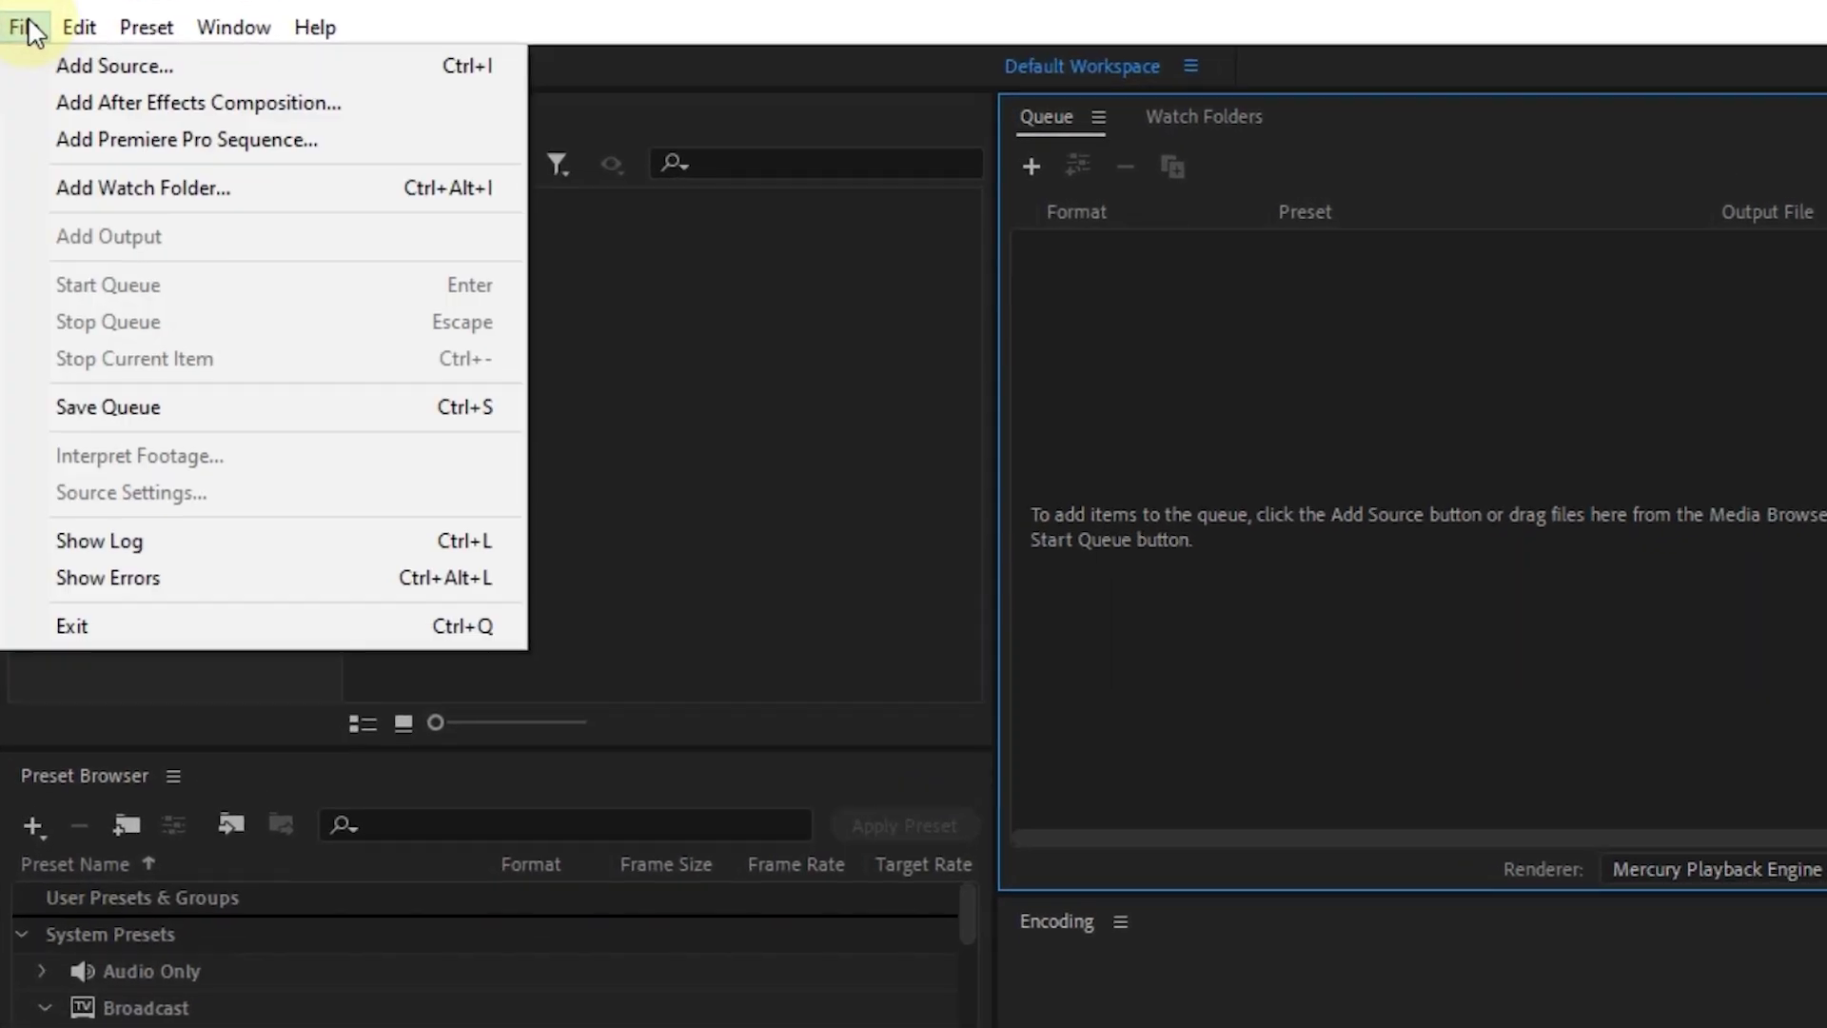
{"action": "left_click", "coordinate": [192, 139]}
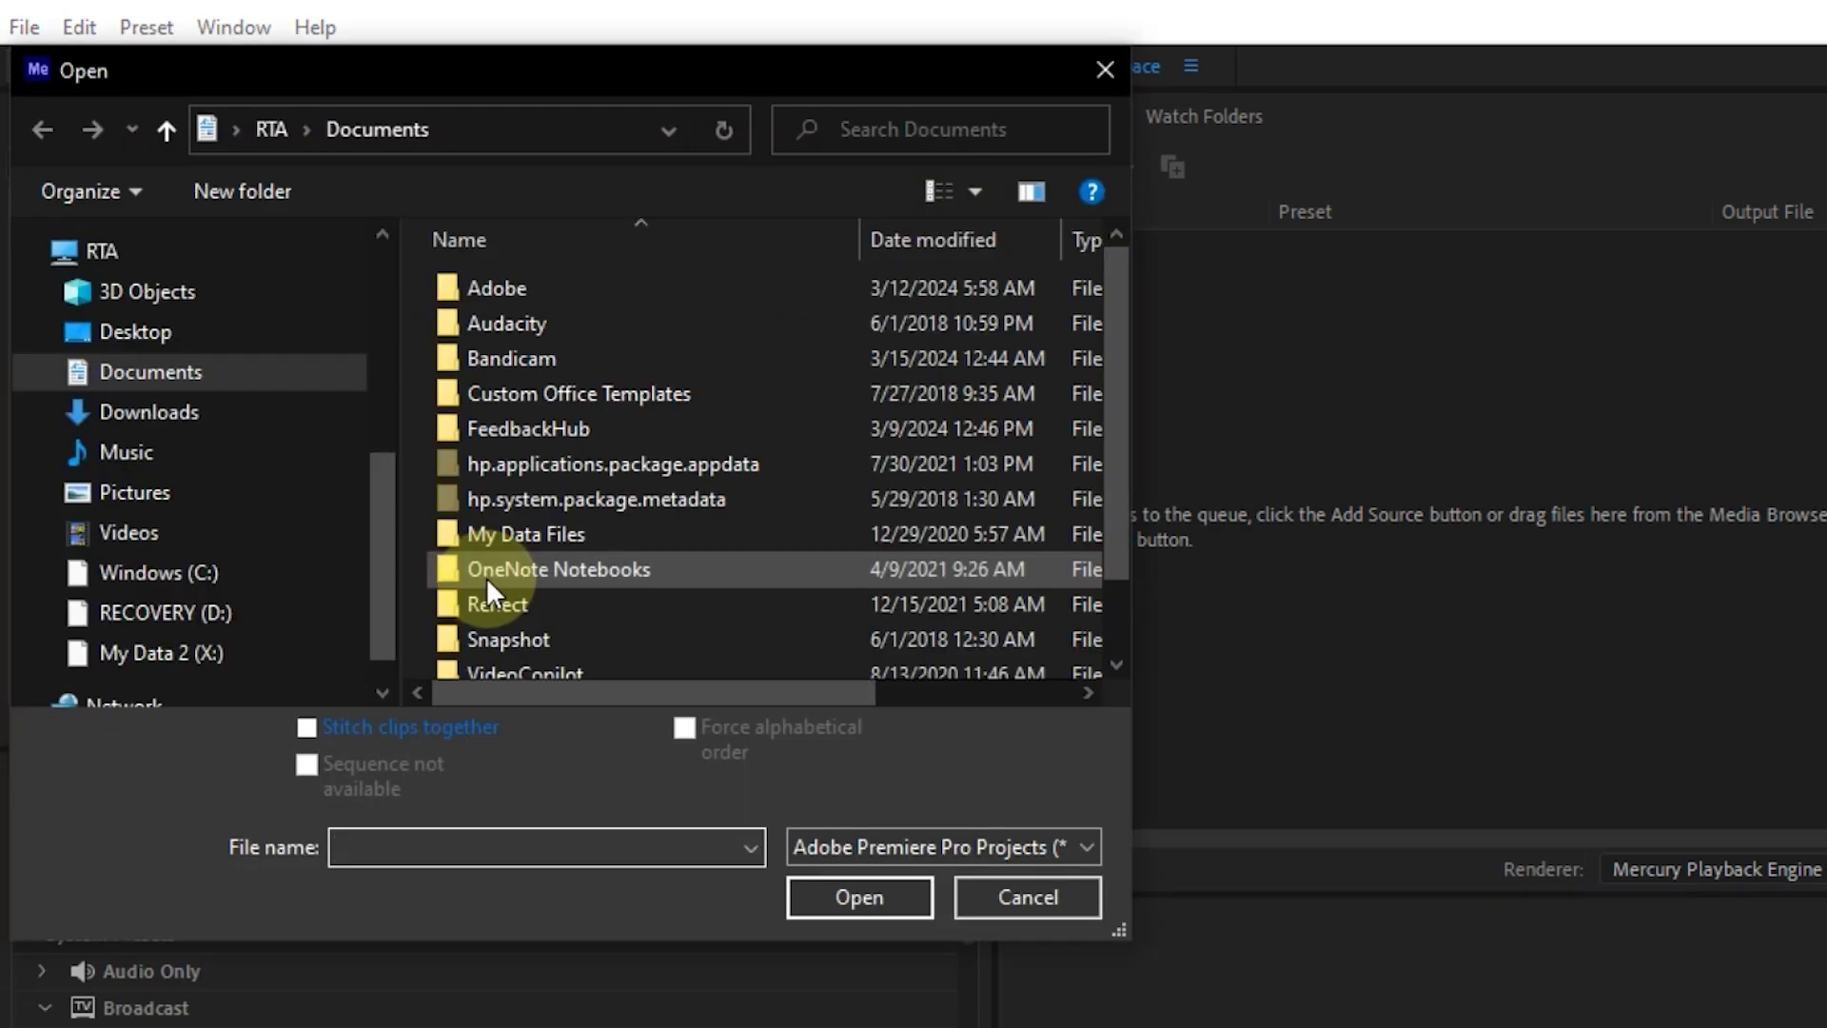
{"action": "scroll", "coordinate": [185, 523], "scroll_direction": "down", "scroll_amount": 1}
{"action": "left_click", "coordinate": [181, 598]}
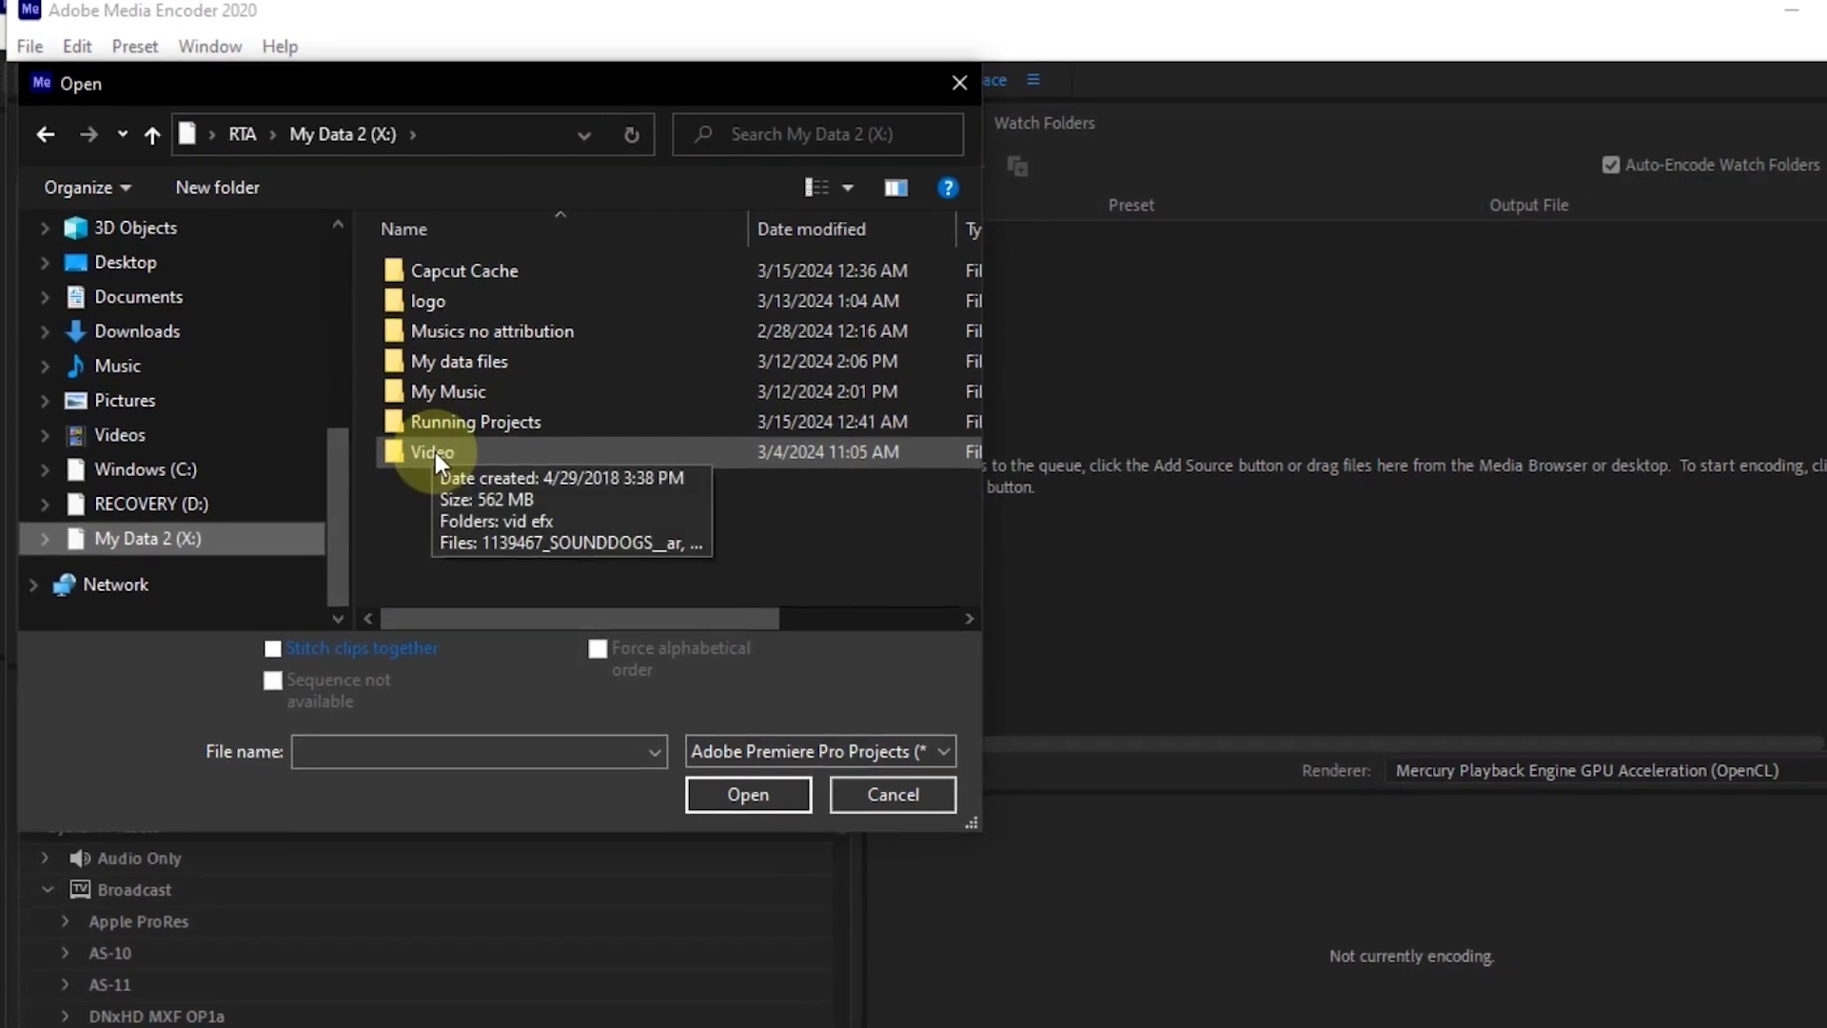
{"action": "double_click", "coordinate": [433, 420]}
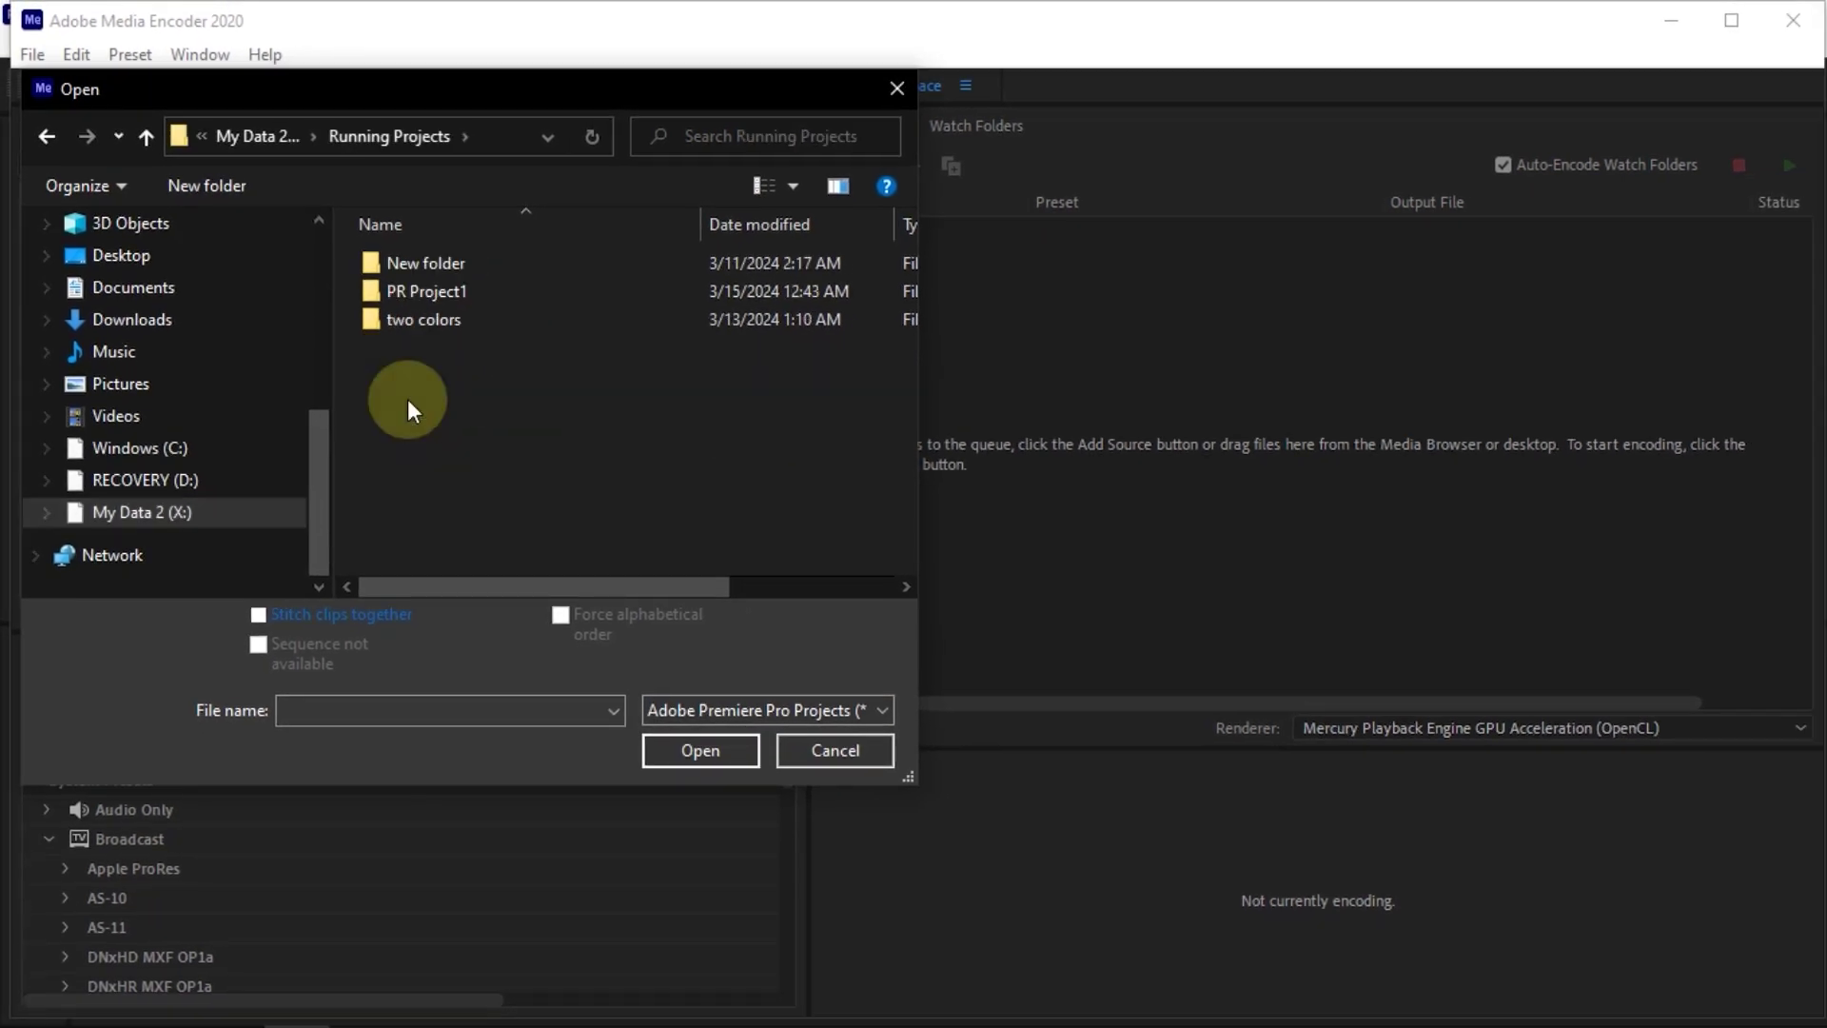
{"action": "double_click", "coordinate": [404, 290]}
{"action": "left_click", "coordinate": [472, 293]}
{"action": "mouse_move", "coordinate": [211, 1016]}
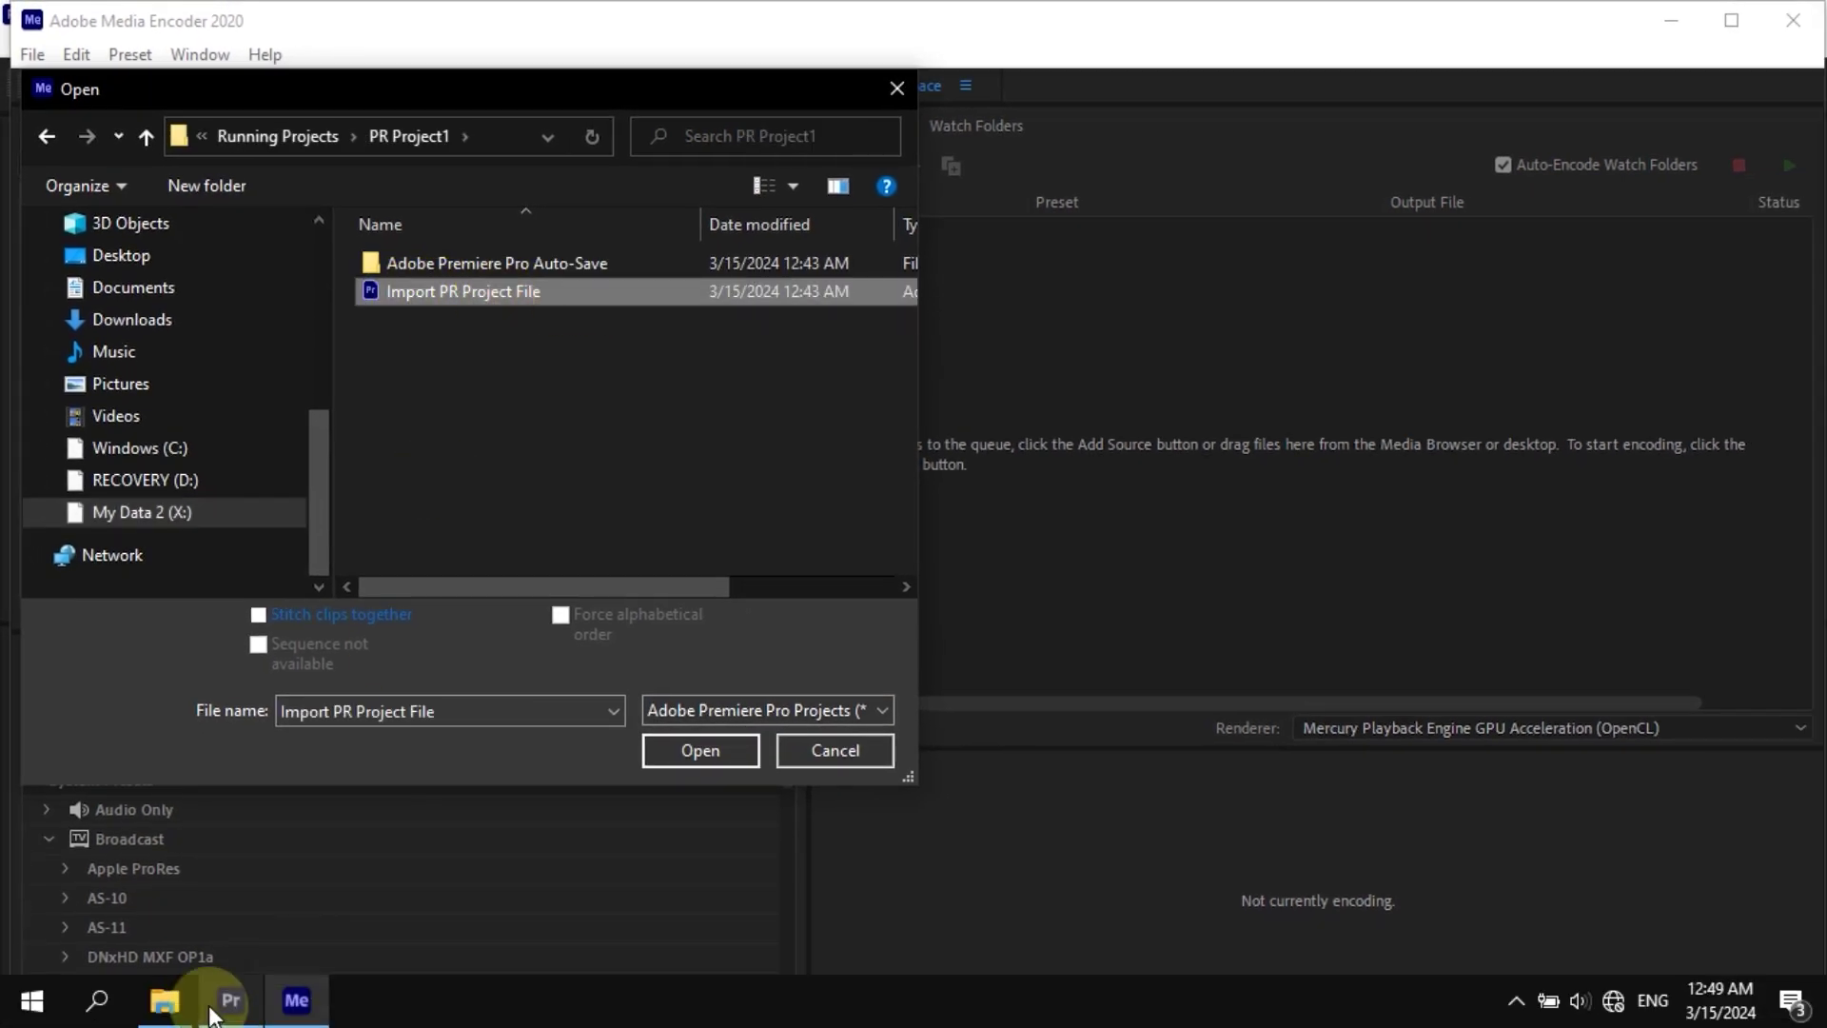
{"action": "mouse_move", "coordinate": [163, 998]}
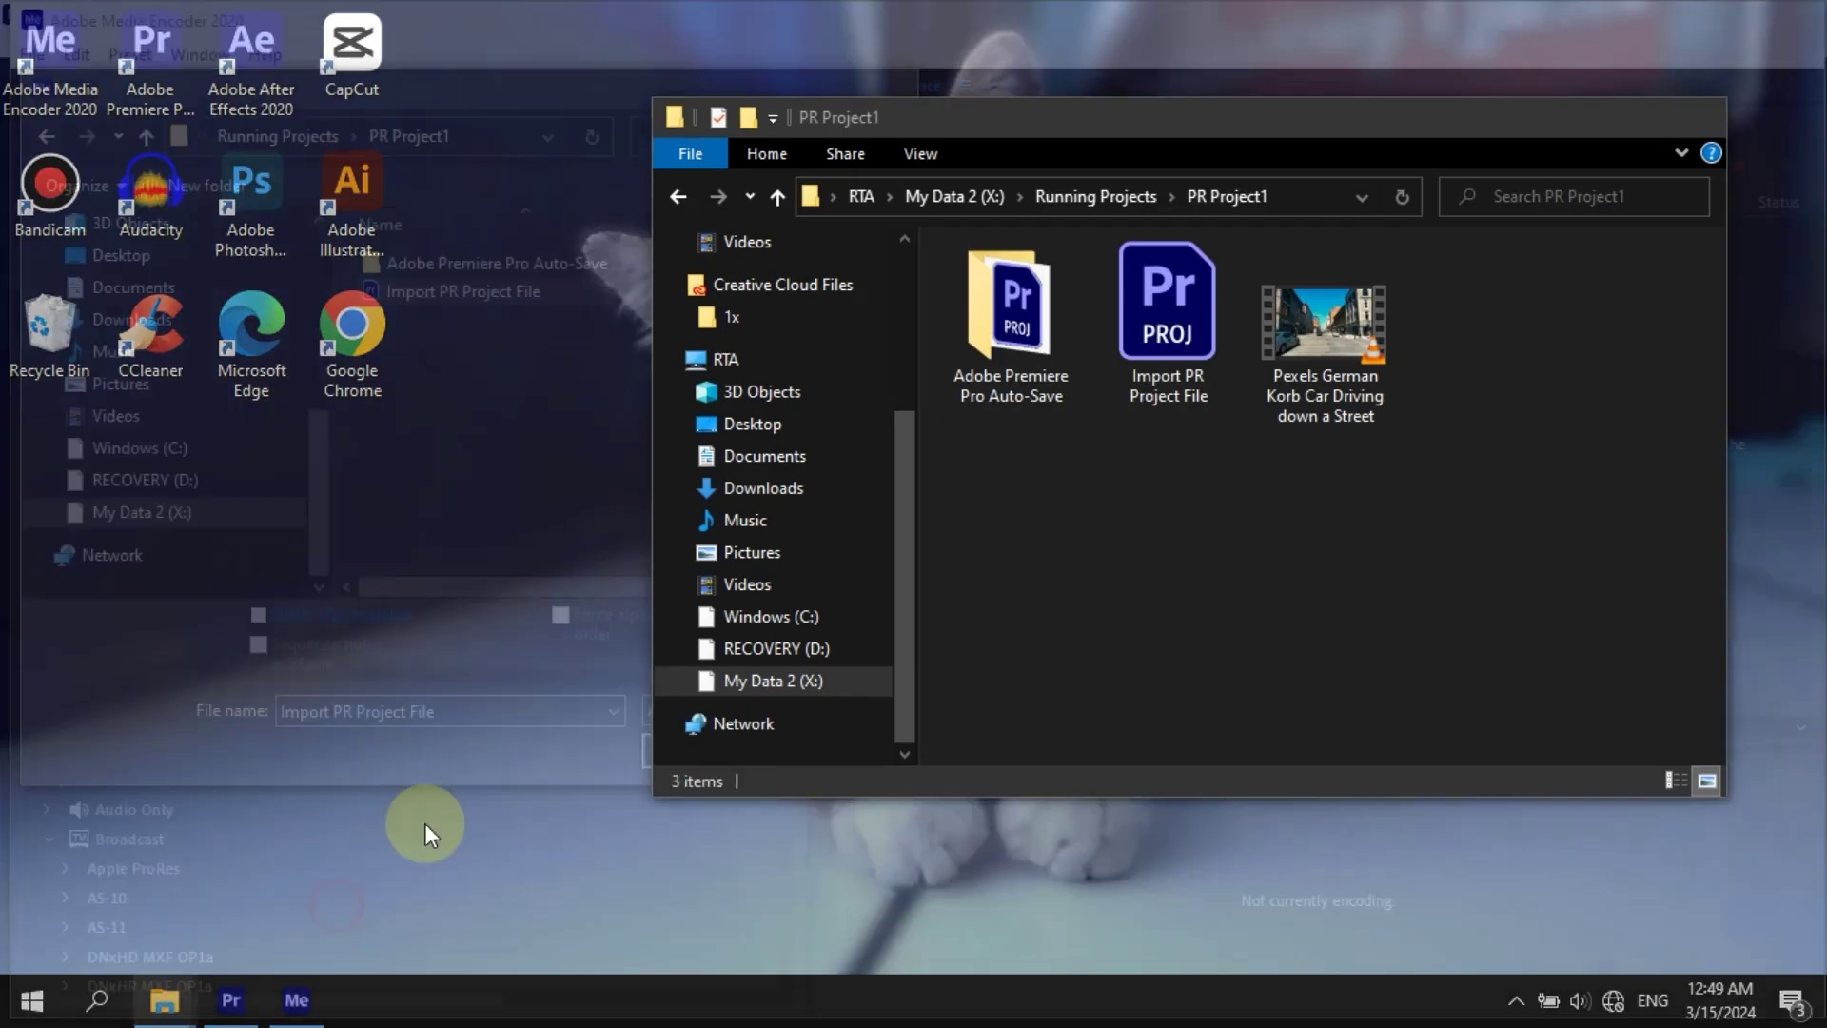
{"action": "left_click", "coordinate": [425, 835]}
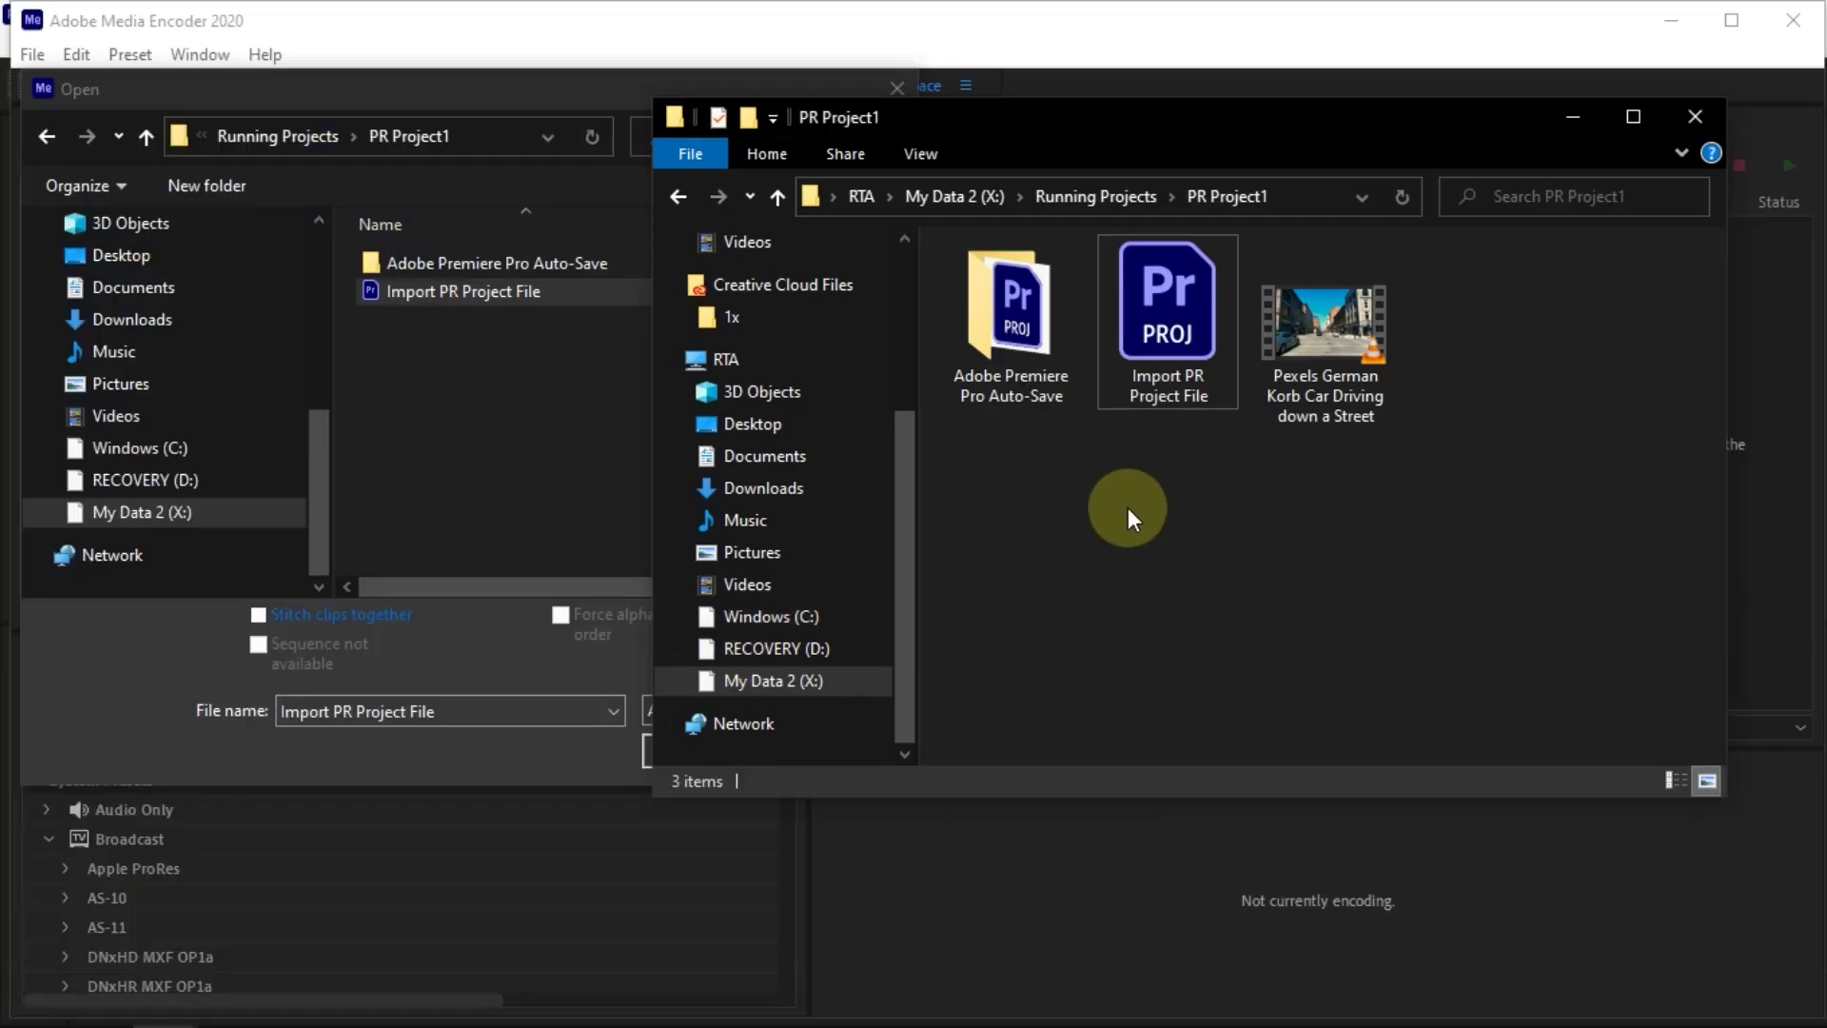
{"action": "left_click_drag", "start_coordinate": [1032, 116], "coordinate": [1230, 116]}
{"action": "left_click", "coordinate": [1362, 297]}
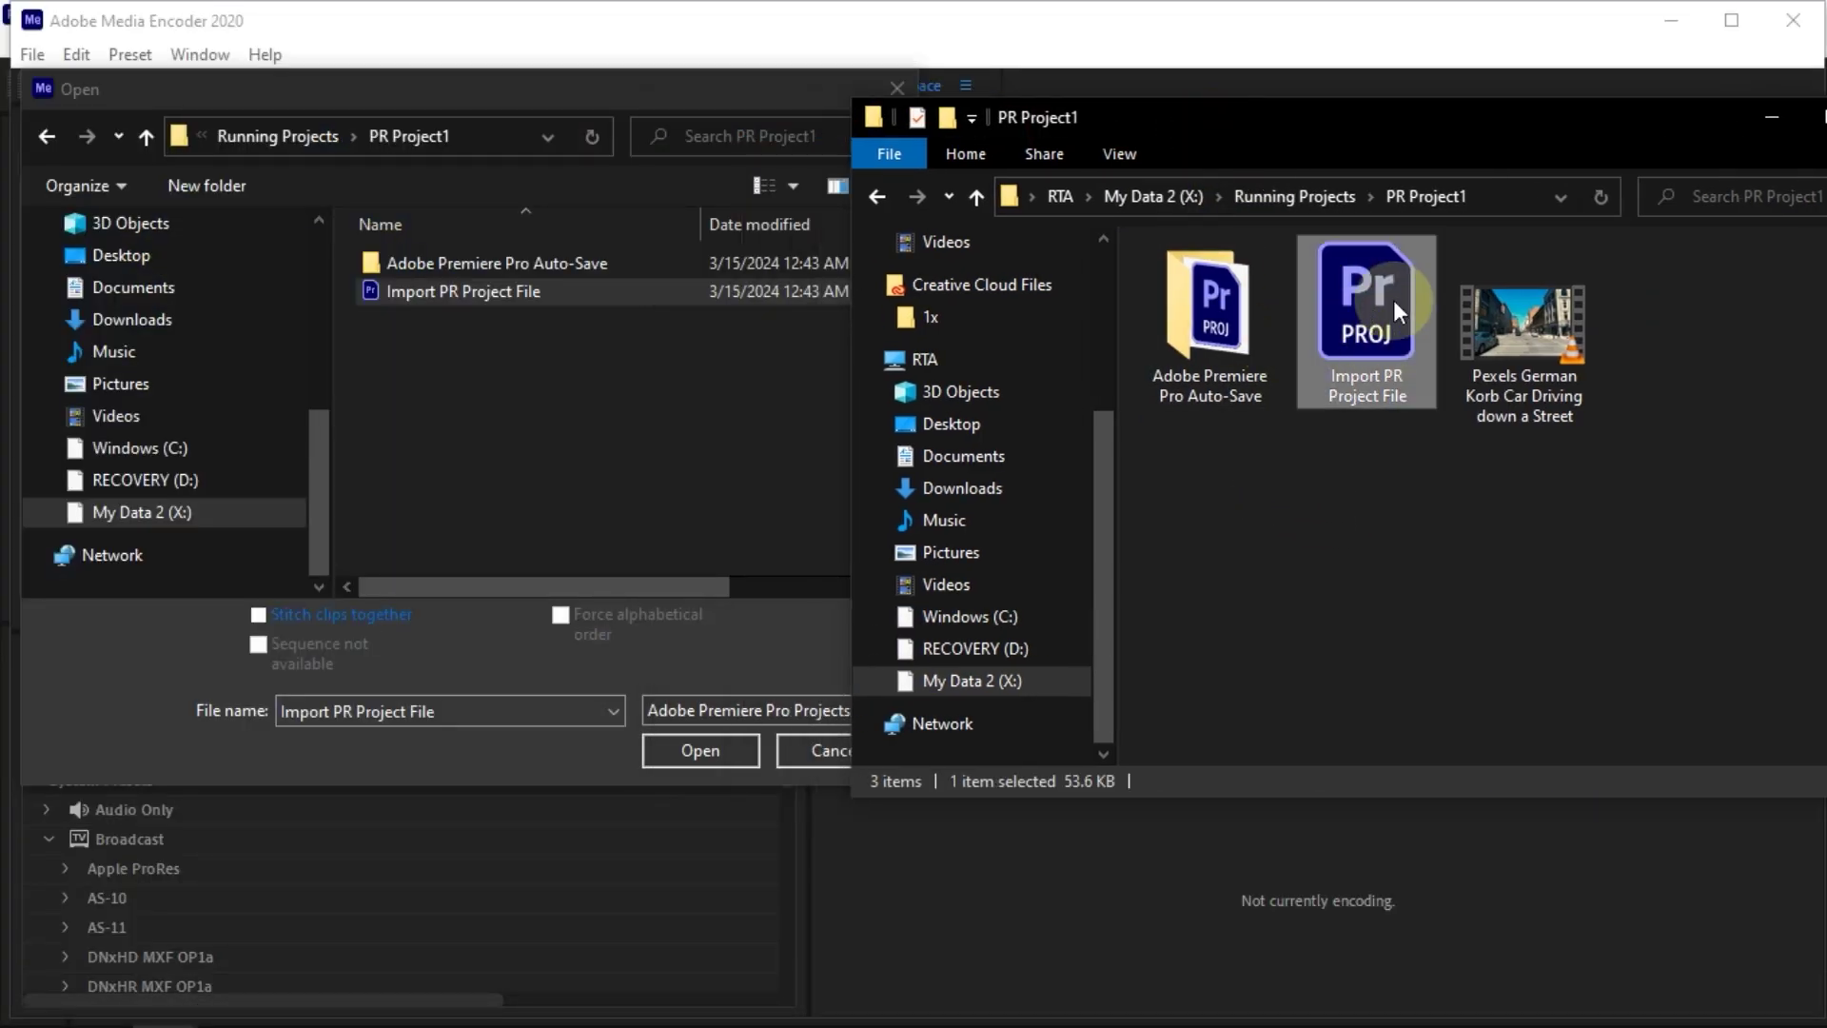
{"action": "mouse_move", "coordinate": [482, 999]}
{"action": "left_click", "coordinate": [237, 1007]}
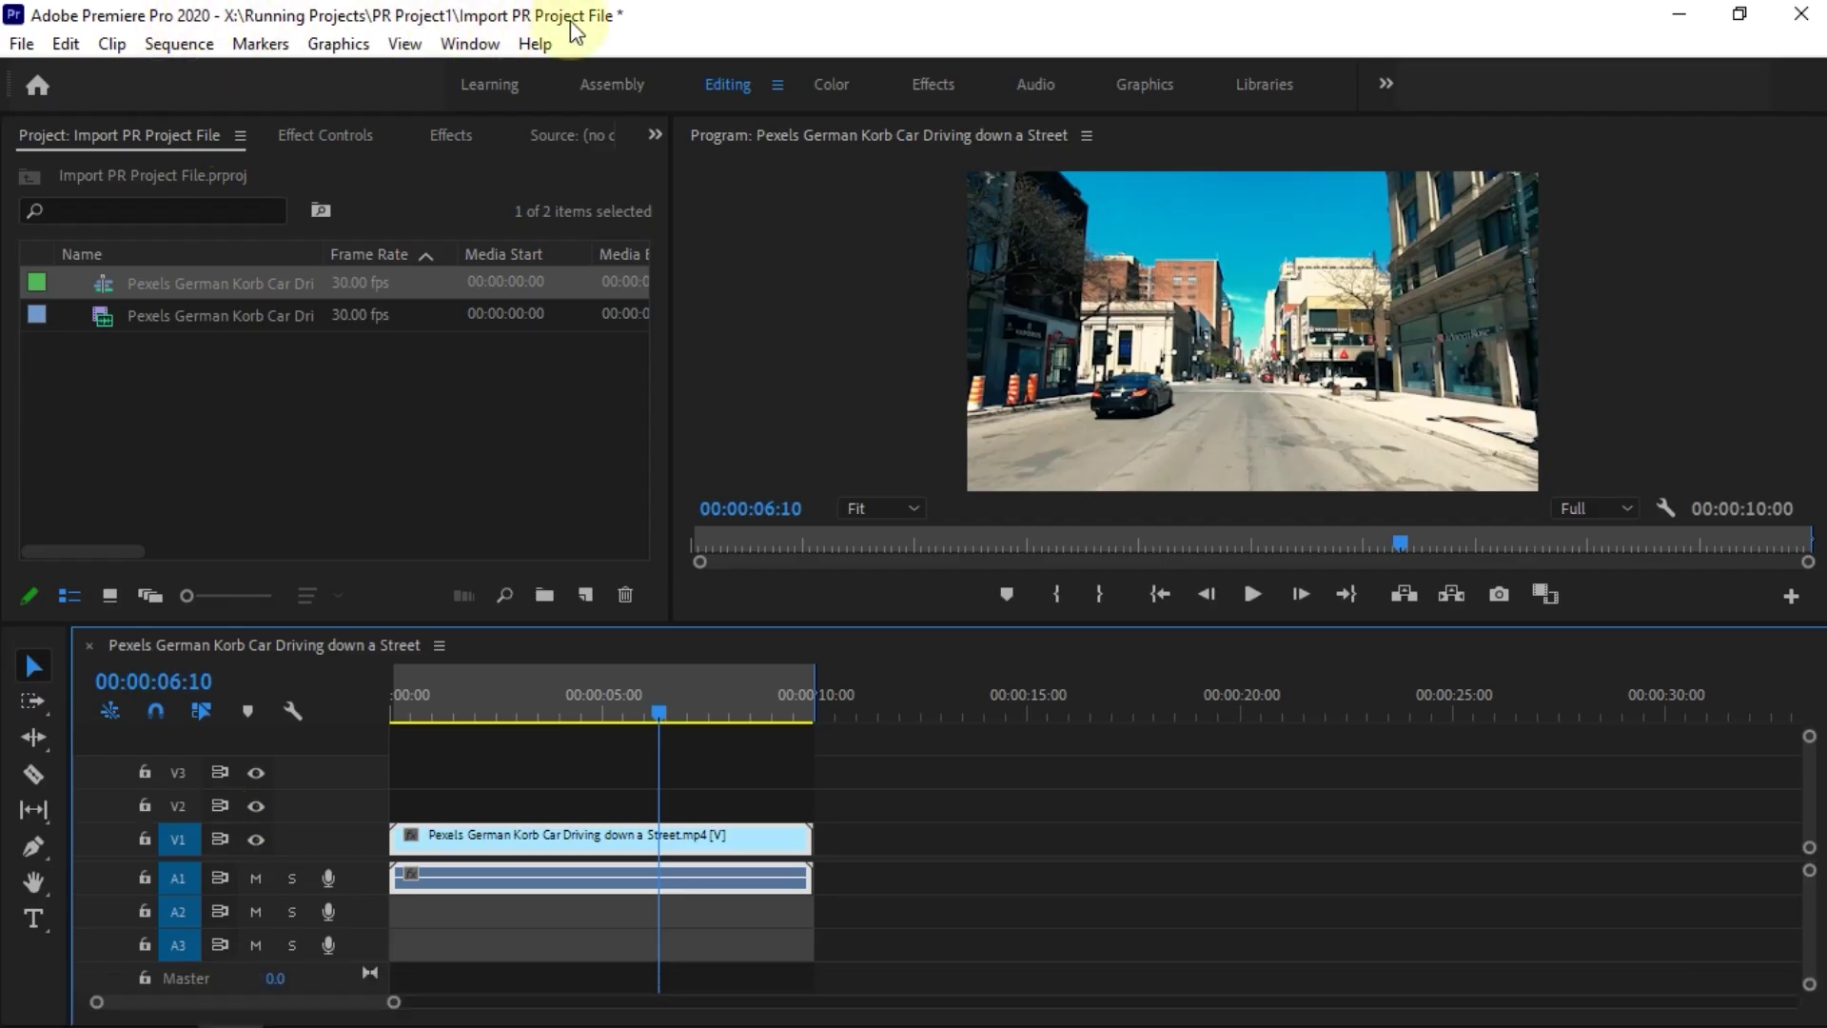
{"action": "mouse_move", "coordinate": [334, 962]}
{"action": "left_click", "coordinate": [296, 999]}
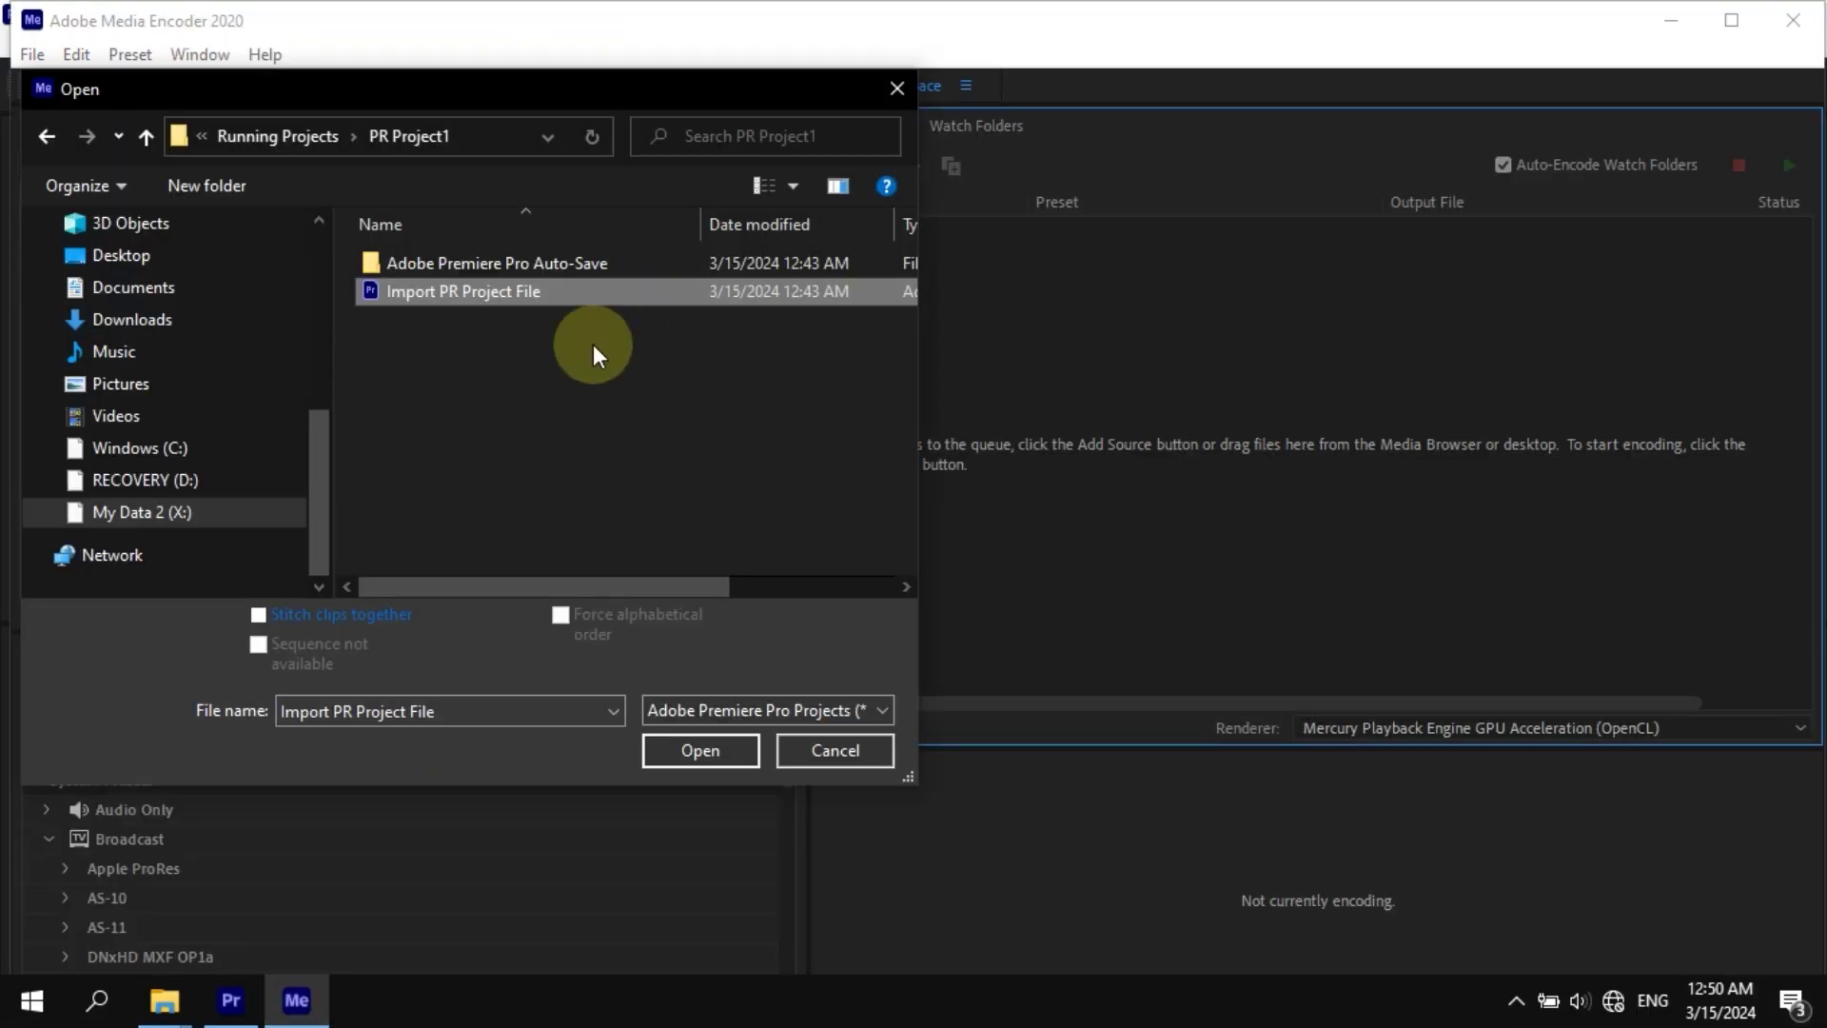
Open the Import PR Project File project to queue its sequence, then start encoding it.
{"action": "left_click", "coordinate": [690, 754]}
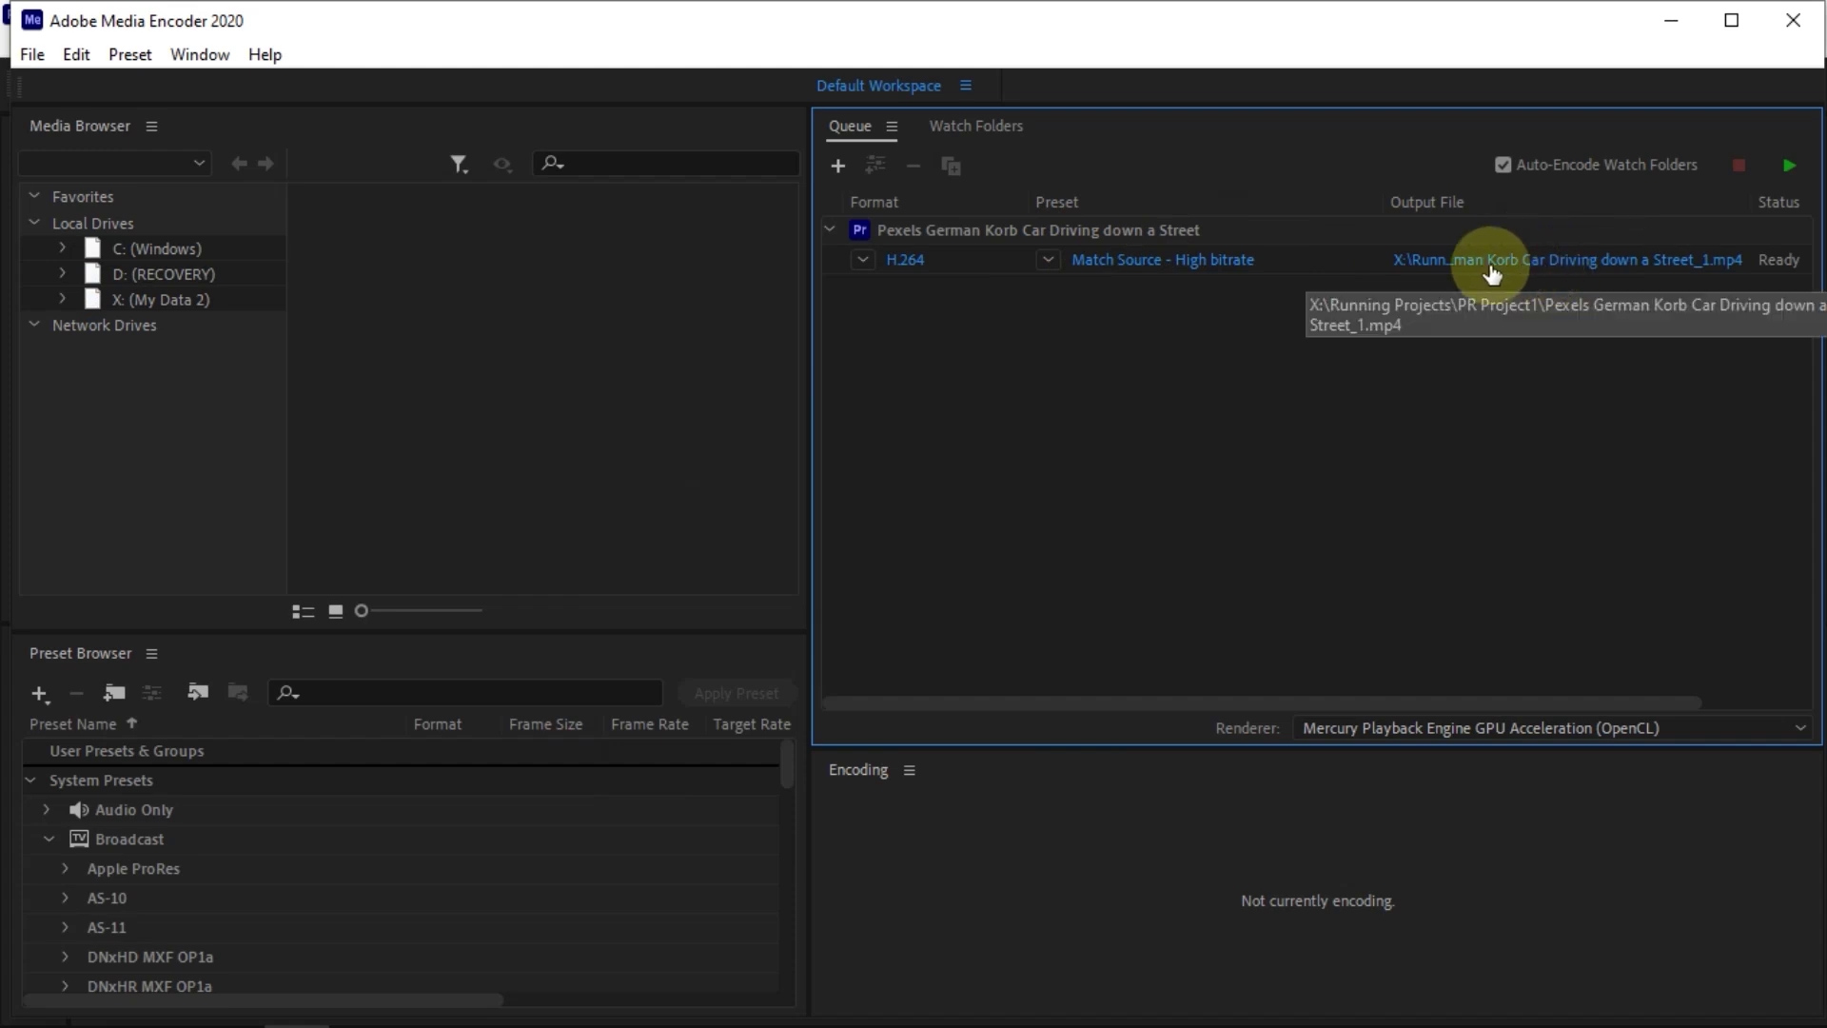
{"action": "left_click", "coordinate": [1789, 168]}
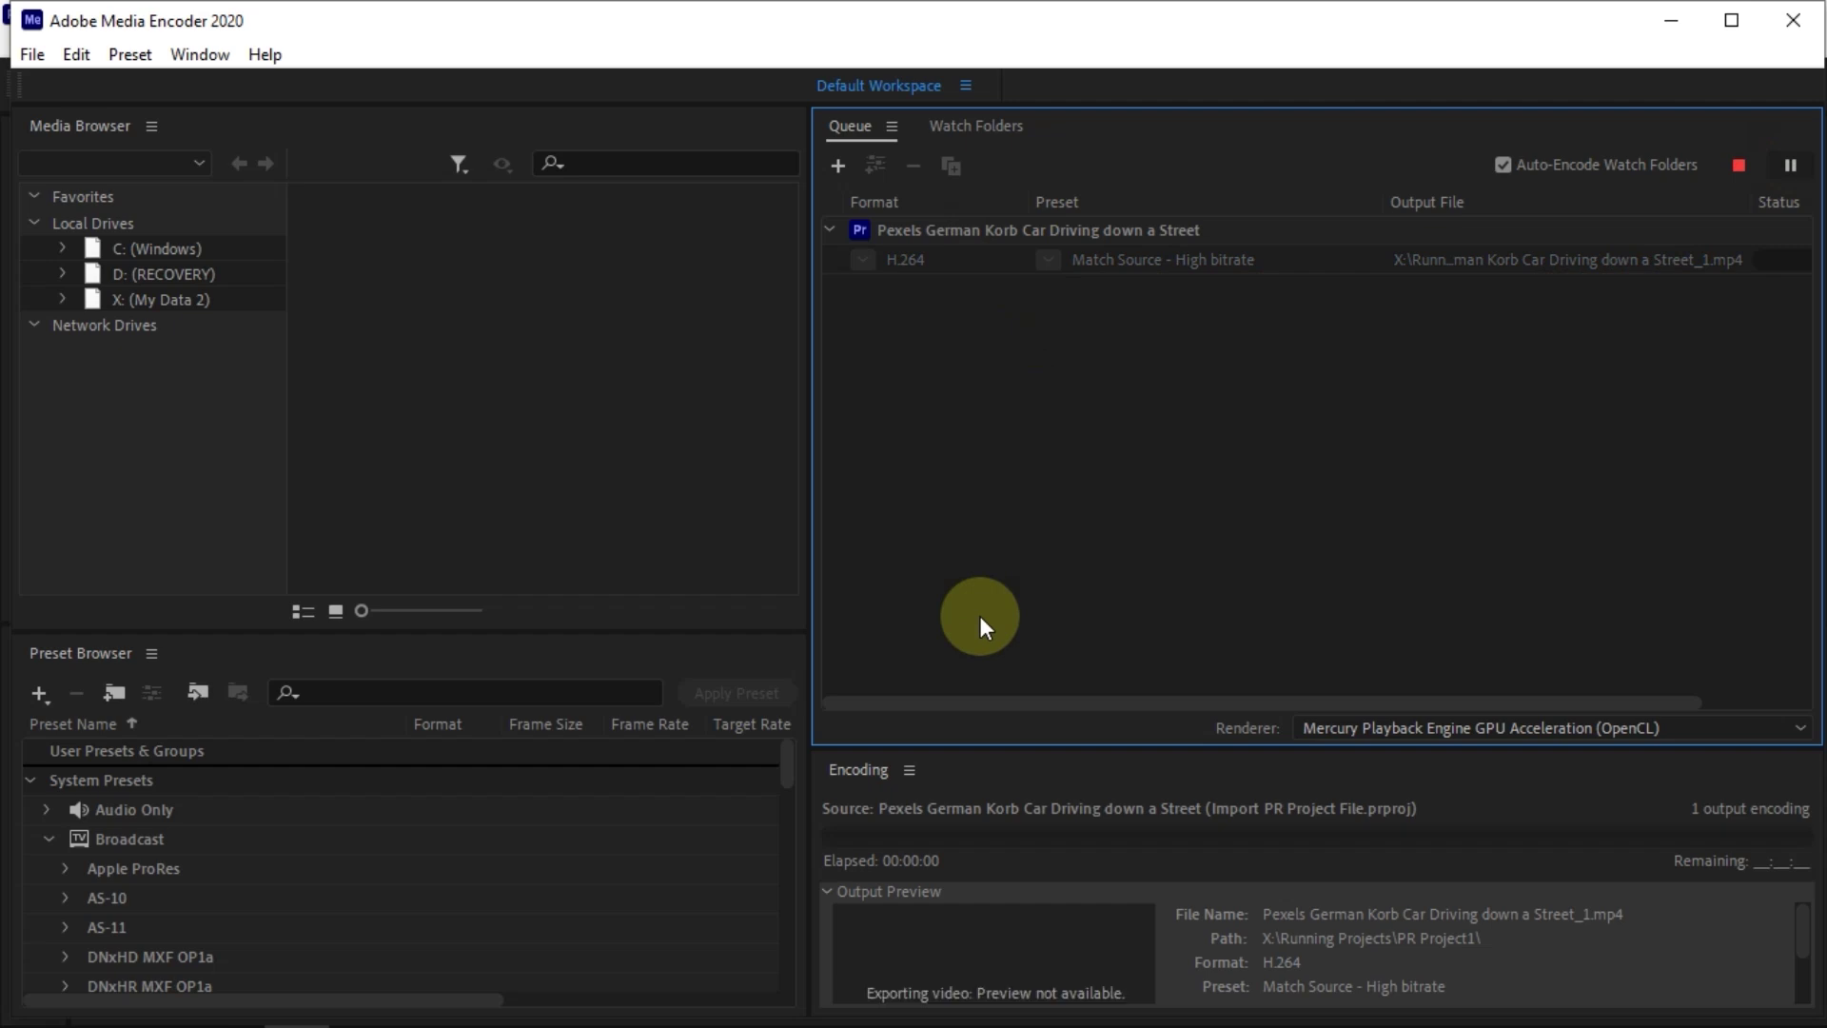